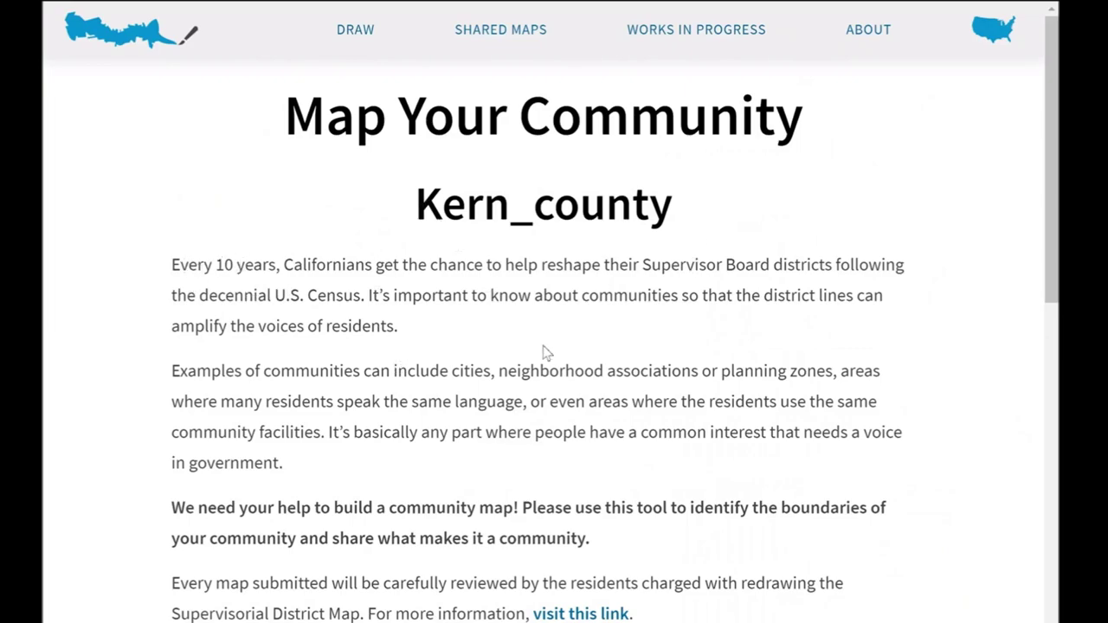
Find the Kern County card and open a blank Kern County community map
{"action": "scroll", "coordinate": [546, 355], "scroll_direction": "down", "scroll_amount": 2}
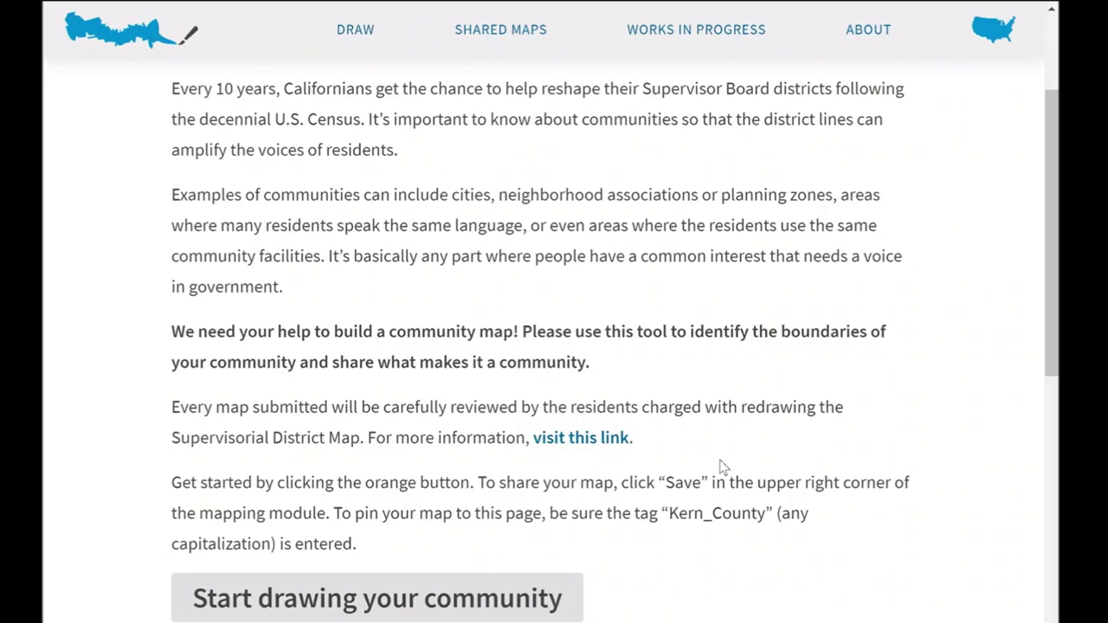
{"action": "scroll", "coordinate": [718, 453], "scroll_direction": "down", "scroll_amount": 3}
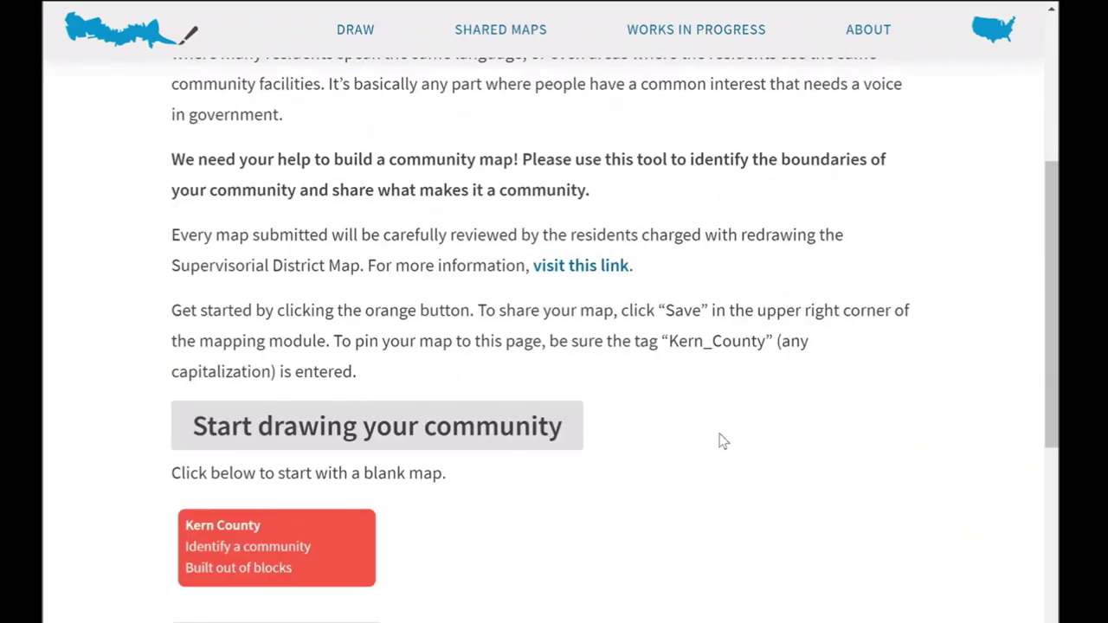
{"action": "scroll", "coordinate": [717, 430], "scroll_direction": "down", "scroll_amount": 1}
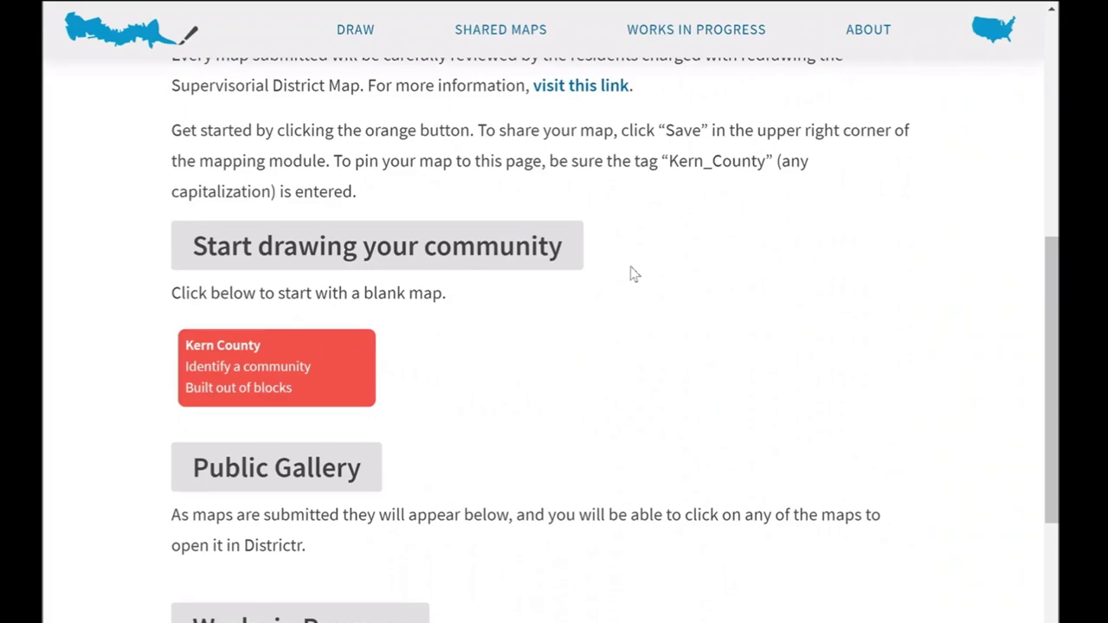
{"action": "scroll", "coordinate": [632, 270], "scroll_direction": "down", "scroll_amount": 1}
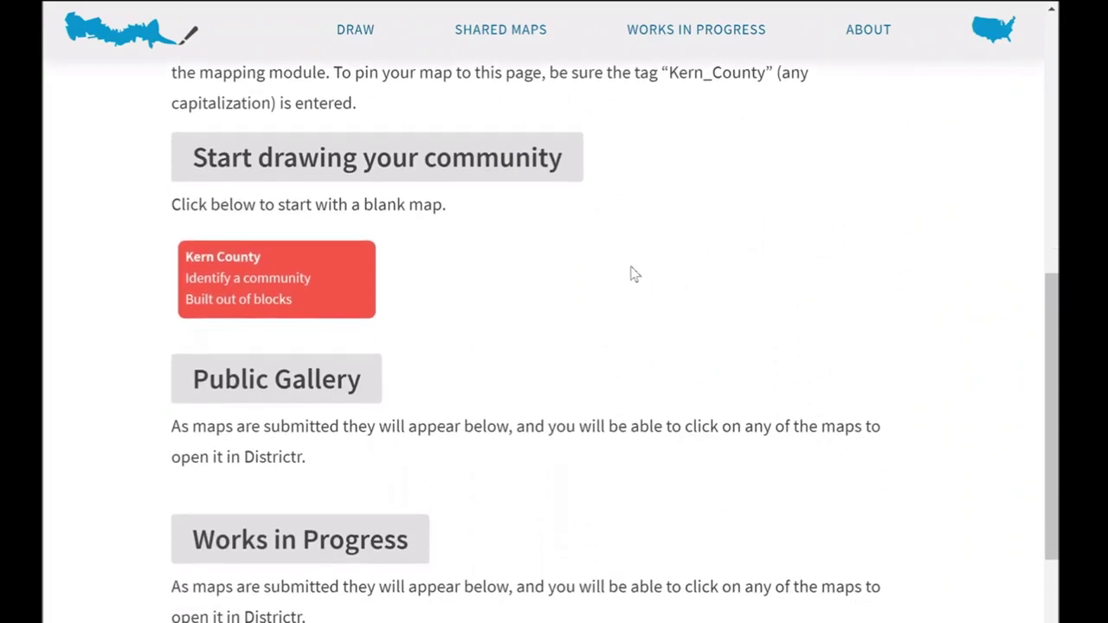
{"action": "scroll", "coordinate": [636, 277], "scroll_direction": "down", "scroll_amount": 1}
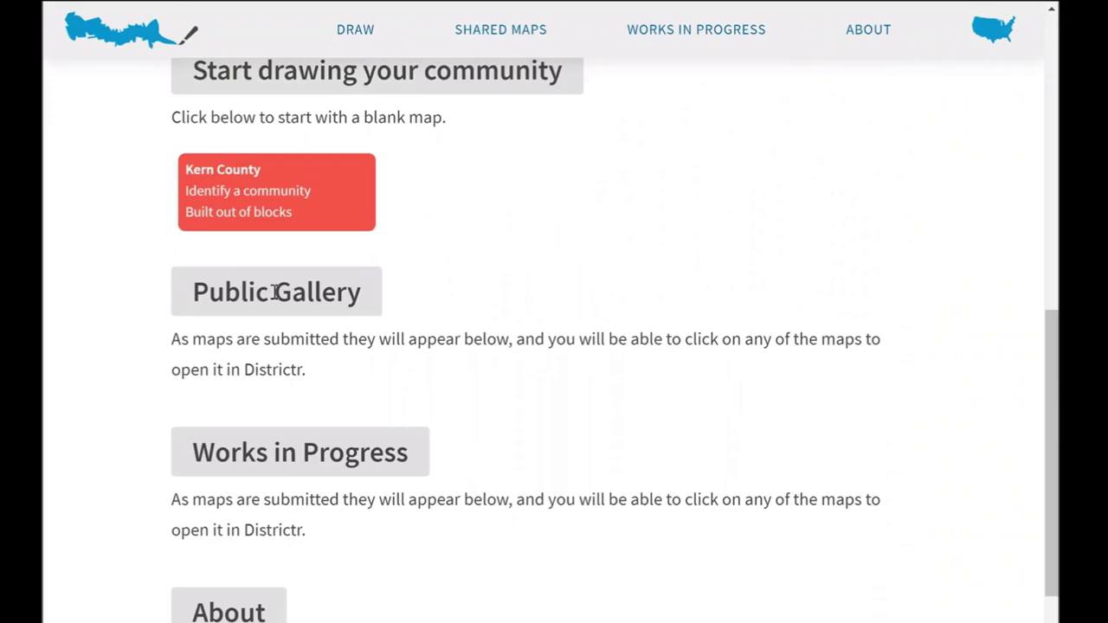
{"action": "scroll", "coordinate": [272, 295], "scroll_direction": "down", "scroll_amount": 2}
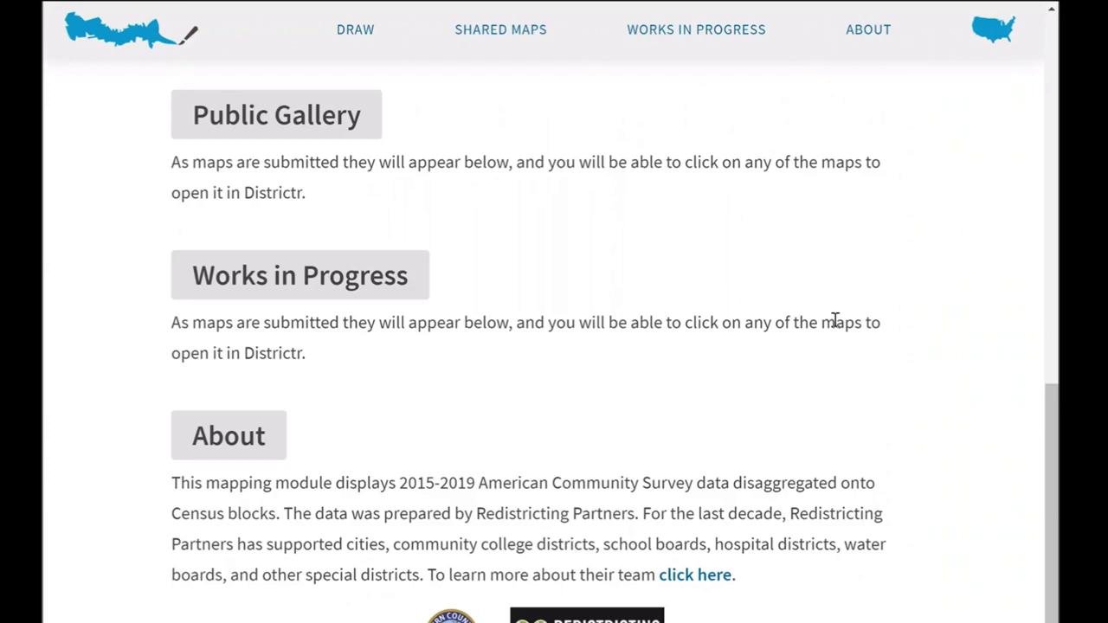
{"action": "scroll", "coordinate": [835, 321], "scroll_direction": "down", "scroll_amount": 1}
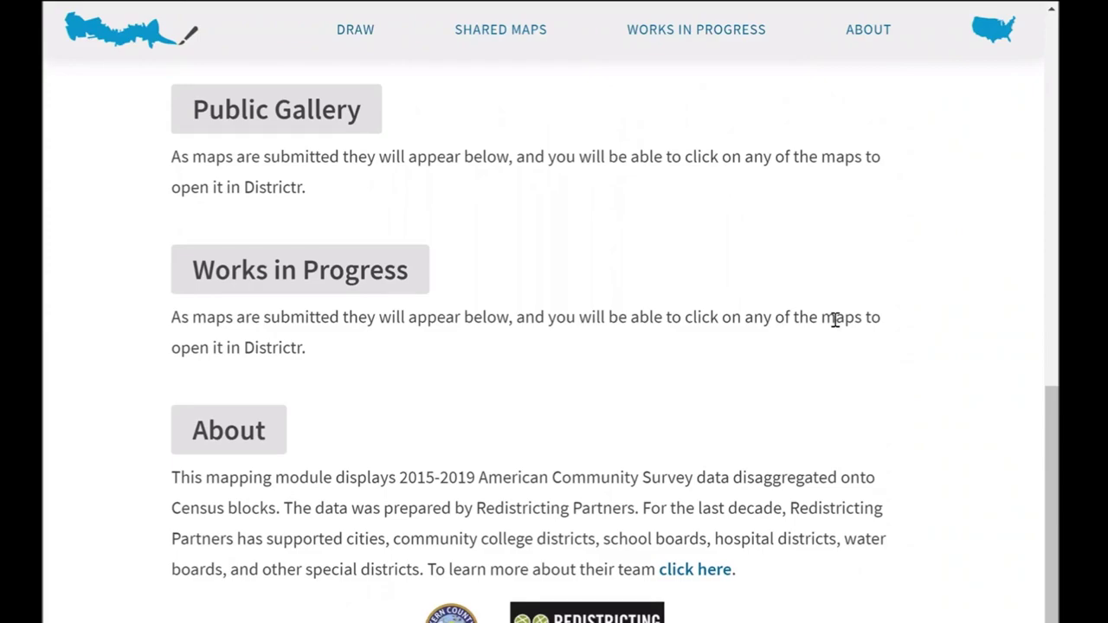
{"action": "scroll", "coordinate": [949, 299], "scroll_direction": "up", "scroll_amount": 3}
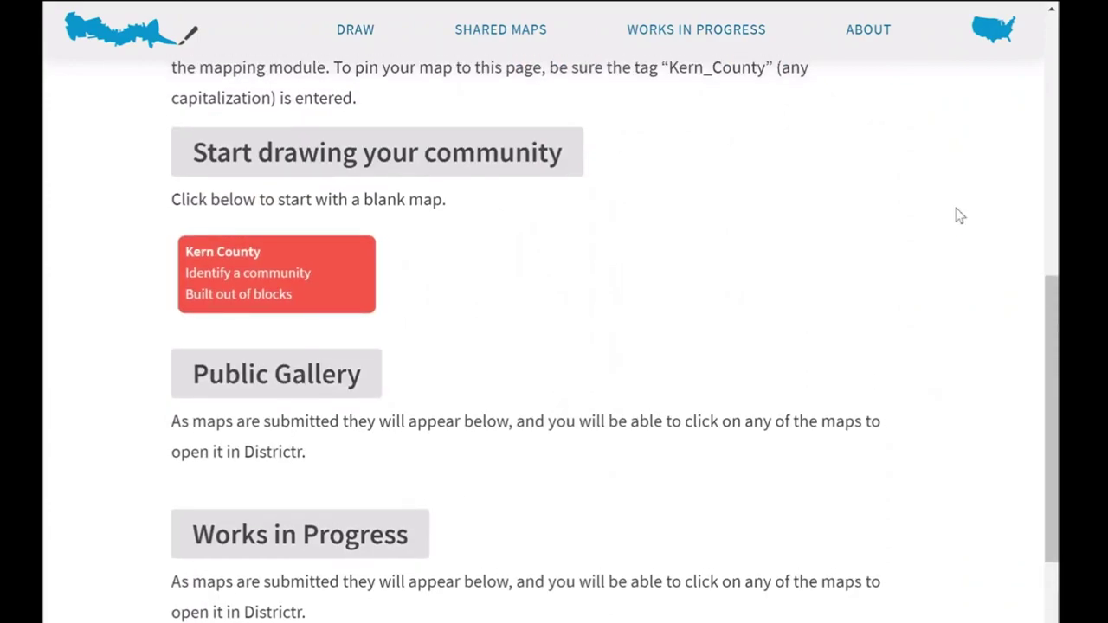
{"action": "left_click", "coordinate": [310, 292]}
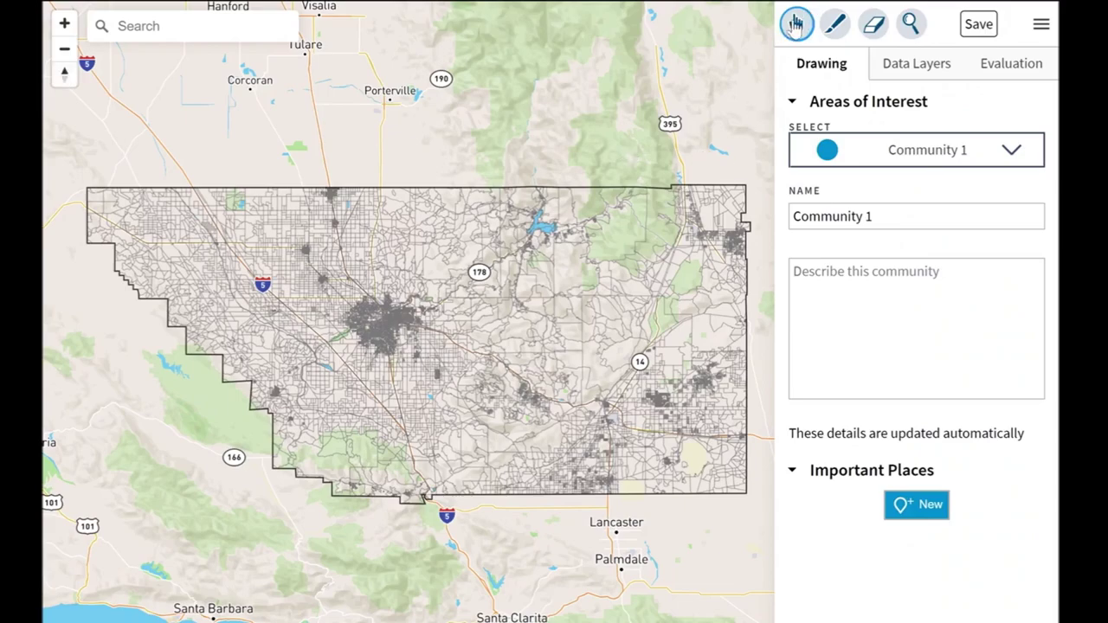
Pan and zoom the map in on the reservoir in the county's north-east
{"action": "left_click_drag", "start_coordinate": [549, 223], "coordinate": [510, 212]}
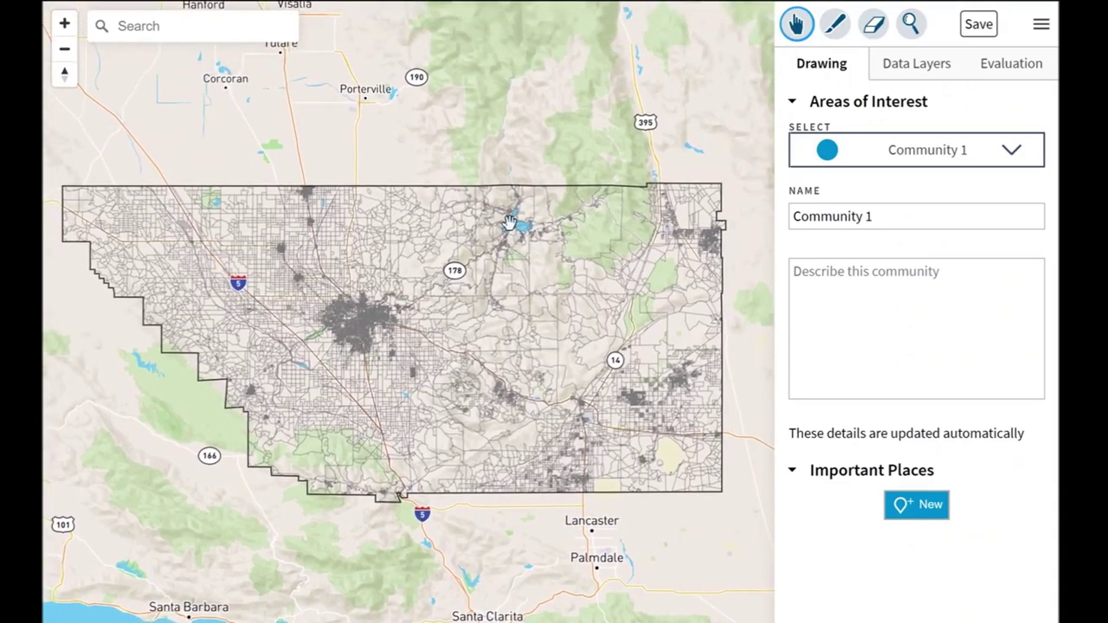
{"action": "scroll", "coordinate": [510, 223], "scroll_direction": "up", "scroll_amount": 3}
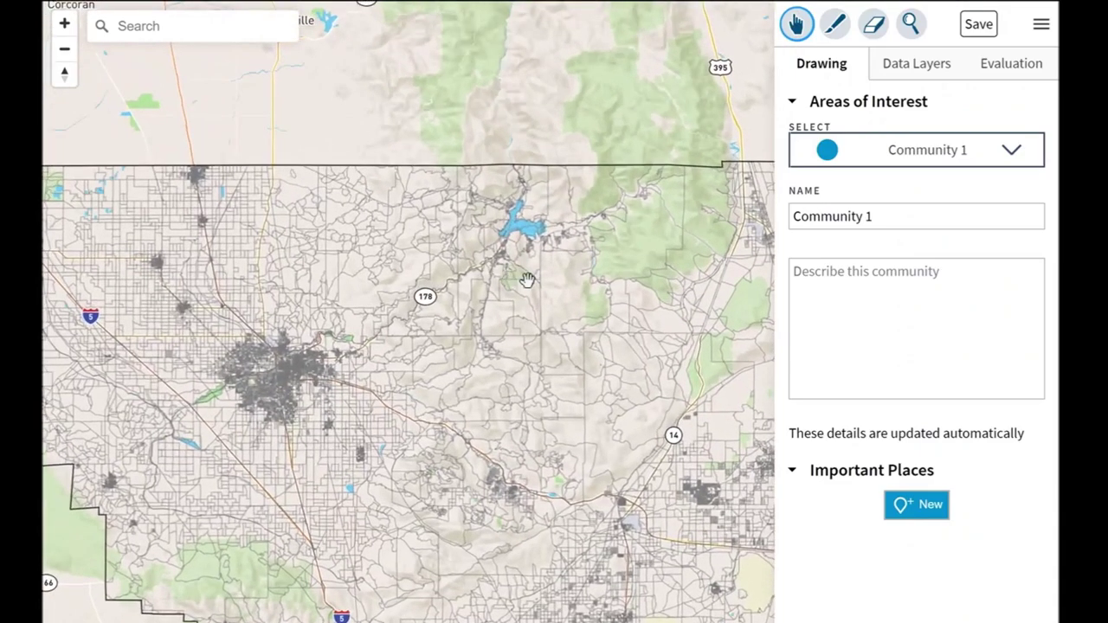
{"action": "scroll", "coordinate": [526, 280], "scroll_direction": "up", "scroll_amount": 2}
{"action": "scroll", "coordinate": [579, 129], "scroll_direction": "up", "scroll_amount": 2}
{"action": "left_click_drag", "start_coordinate": [579, 129], "coordinate": [574, 243]}
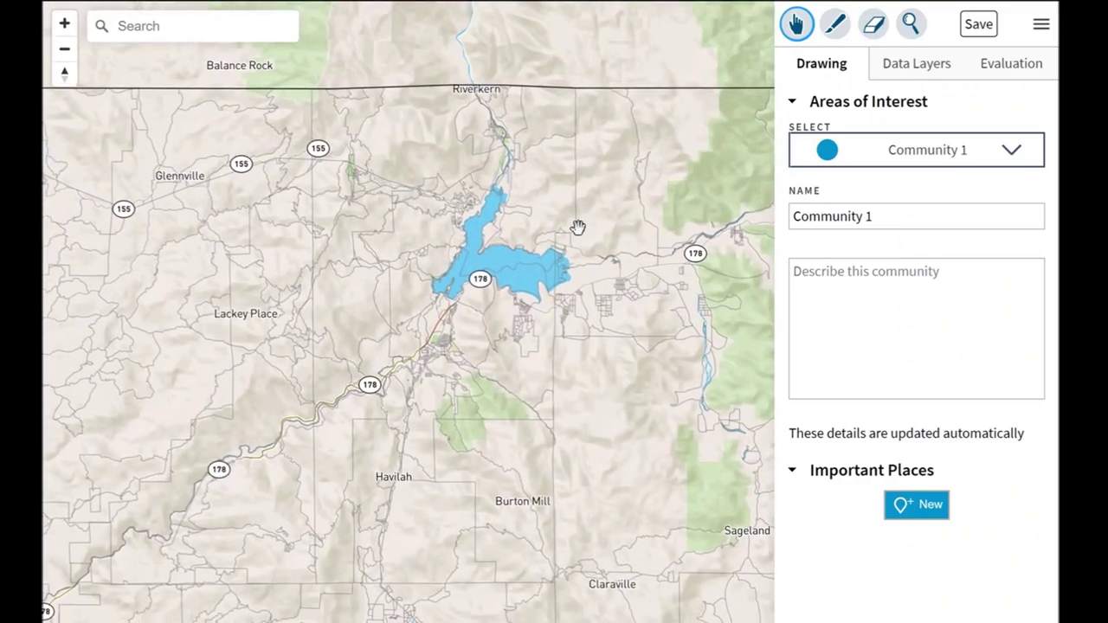
Set the painting brush size to 47, then switch to inspecting block population on the map
{"action": "left_click", "coordinate": [837, 28]}
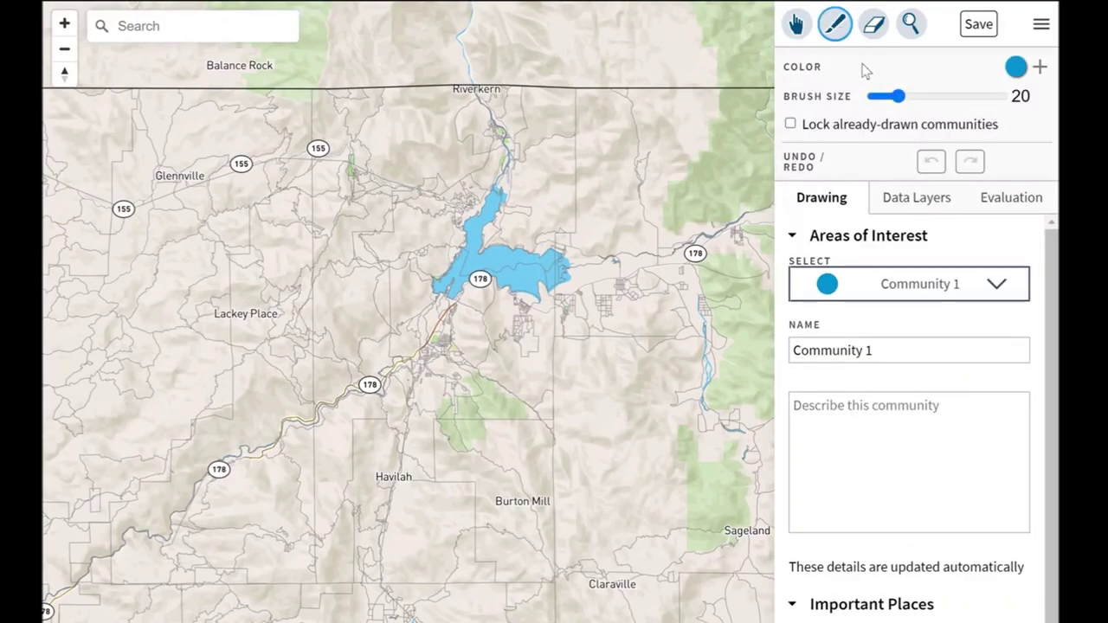
{"action": "left_click_drag", "start_coordinate": [900, 97], "coordinate": [978, 97]}
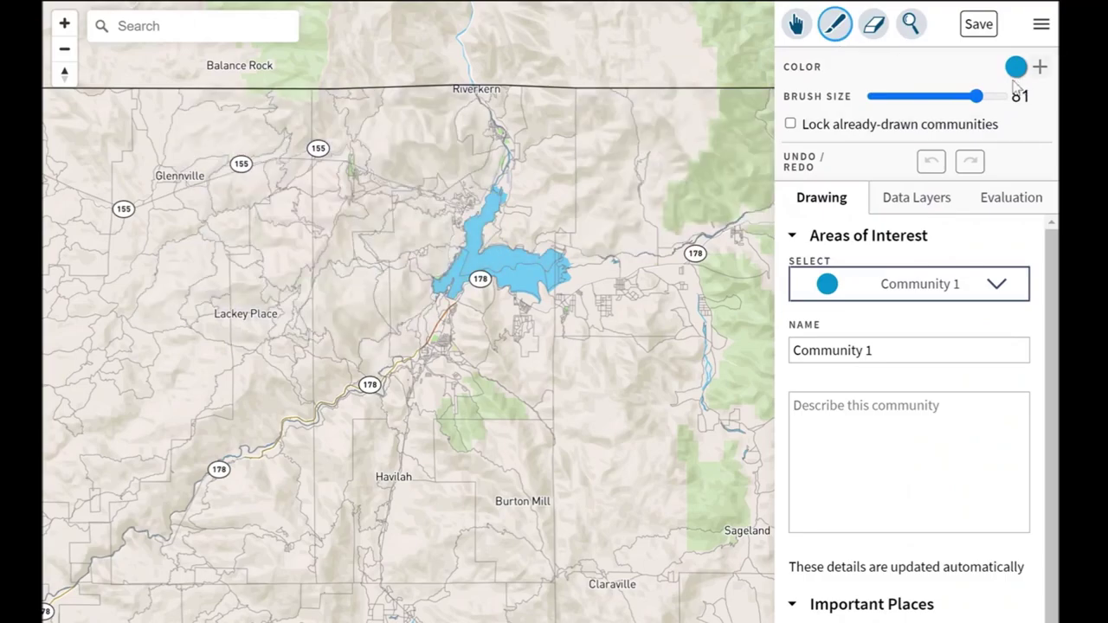
{"action": "left_click_drag", "start_coordinate": [976, 98], "coordinate": [870, 98]}
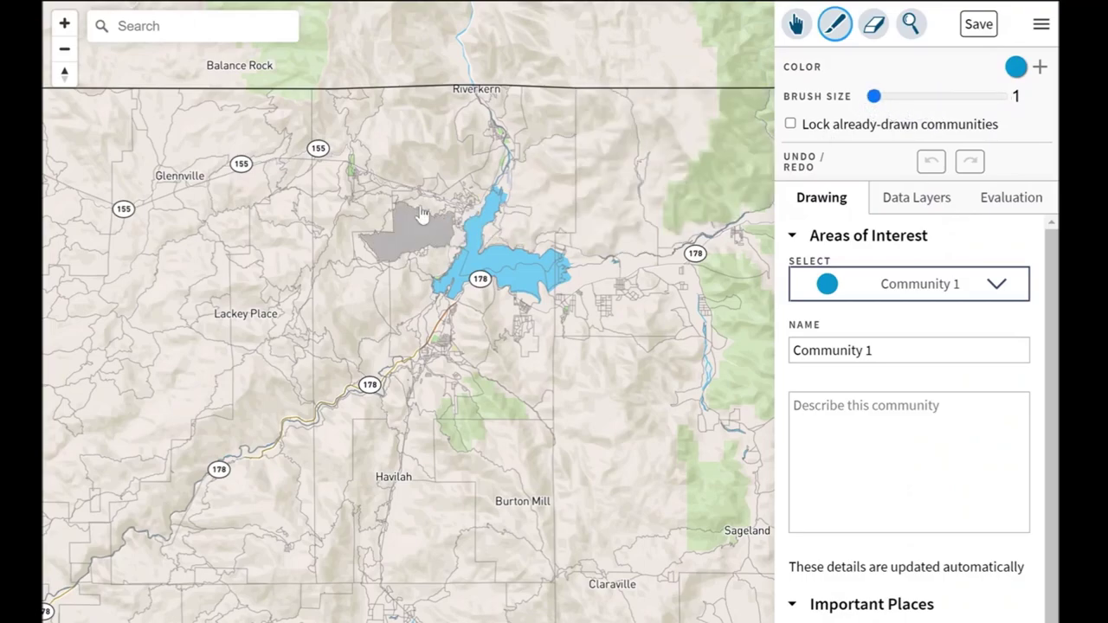
{"action": "left_click_drag", "start_coordinate": [872, 101], "coordinate": [934, 99]}
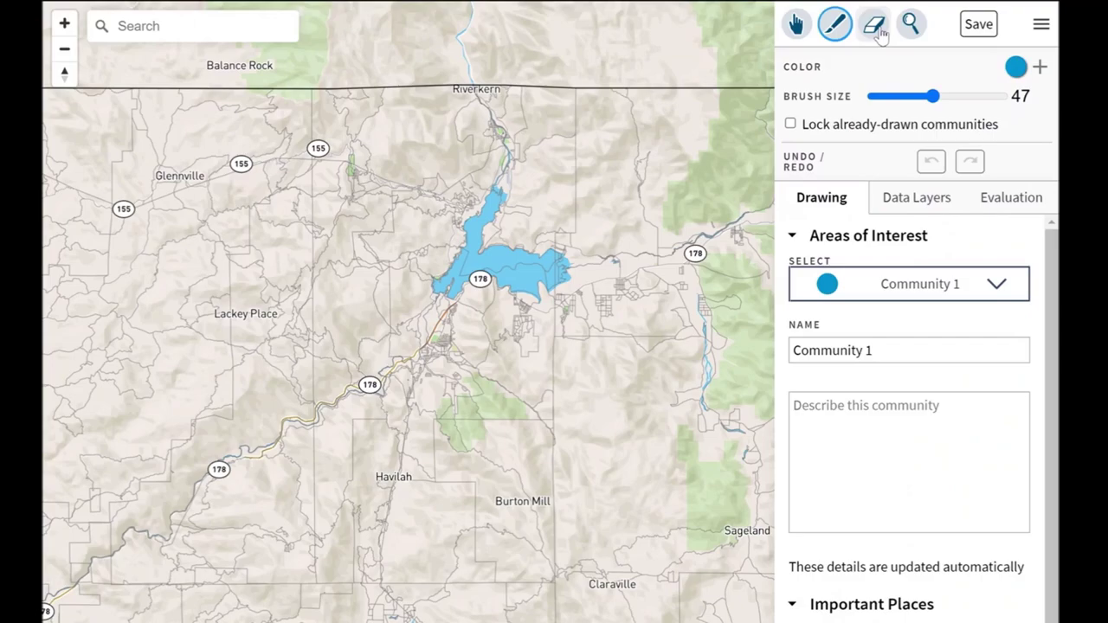
{"action": "left_click", "coordinate": [913, 29]}
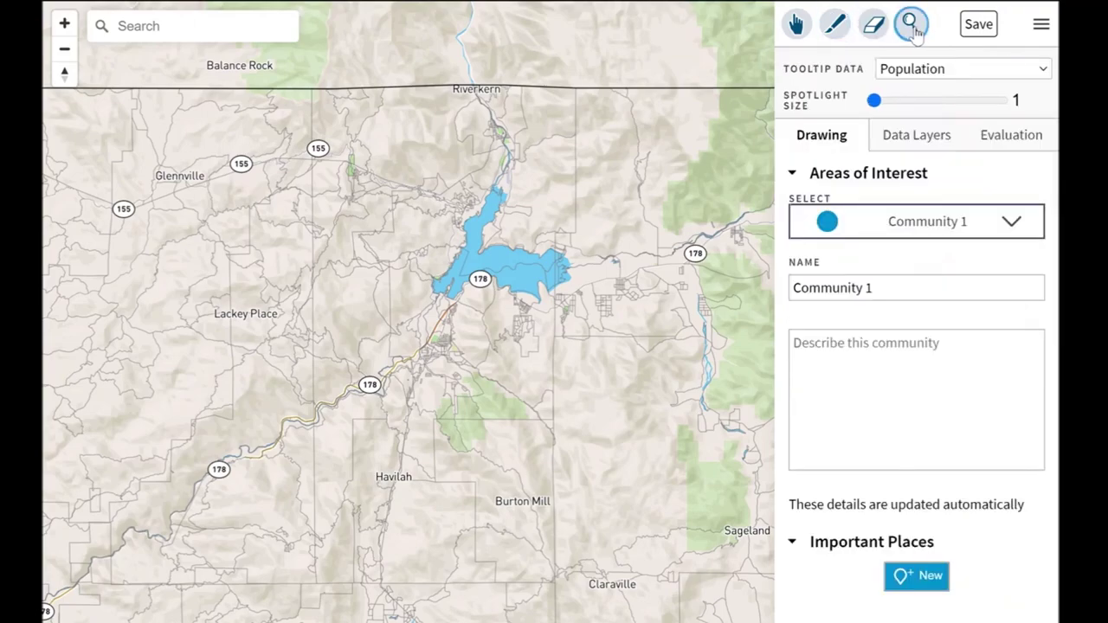
{"action": "mouse_move", "coordinate": [358, 225]}
Paint the area north of the reservoir into blue Community 1 and add Community 2
{"action": "left_click", "coordinate": [844, 26]}
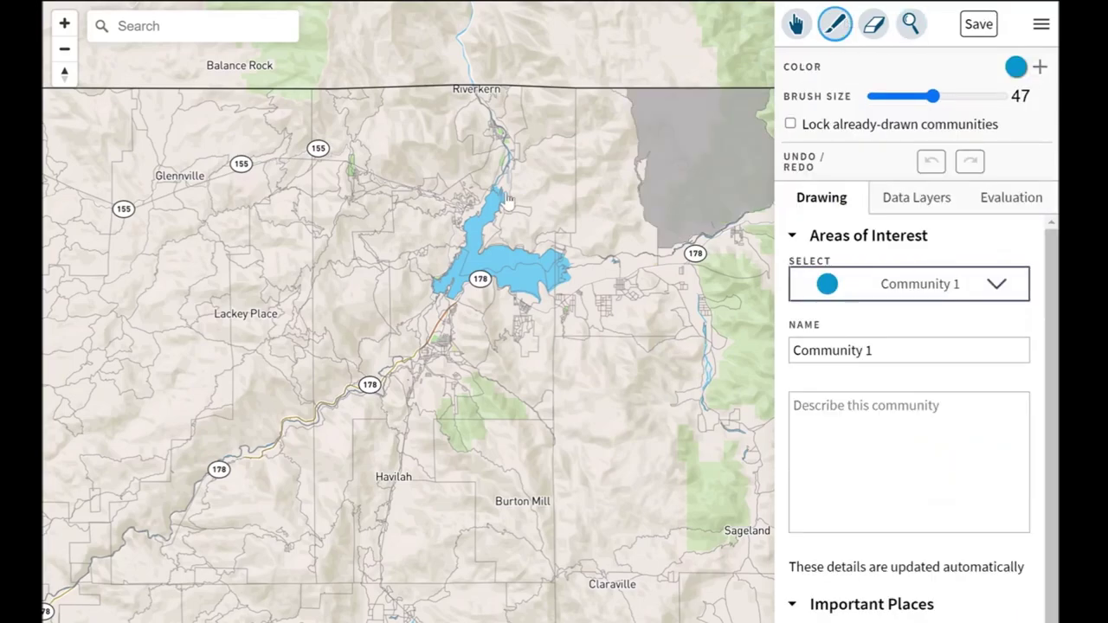
{"action": "mouse_move", "coordinate": [433, 183]}
{"action": "left_mouse_down"}
{"action": "mouse_move", "coordinate": [502, 122]}
{"action": "mouse_move", "coordinate": [513, 125]}
{"action": "mouse_move", "coordinate": [522, 195]}
{"action": "mouse_move", "coordinate": [486, 224]}
{"action": "mouse_move", "coordinate": [439, 234]}
{"action": "mouse_move", "coordinate": [398, 200]}
{"action": "mouse_move", "coordinate": [363, 112]}
{"action": "left_mouse_up"}
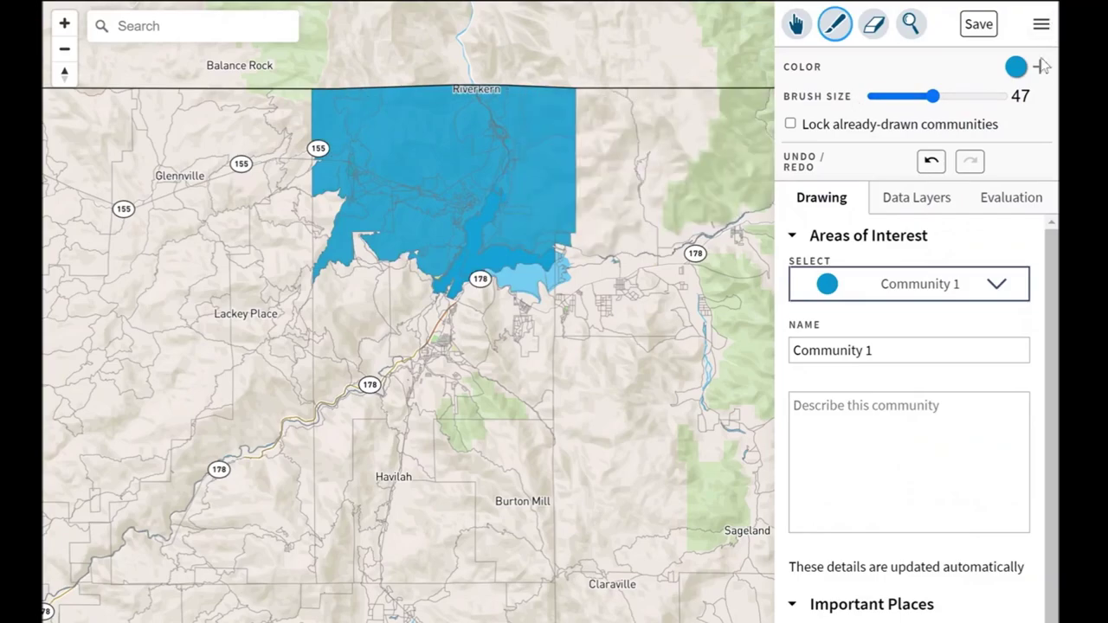
{"action": "left_click", "coordinate": [1039, 69]}
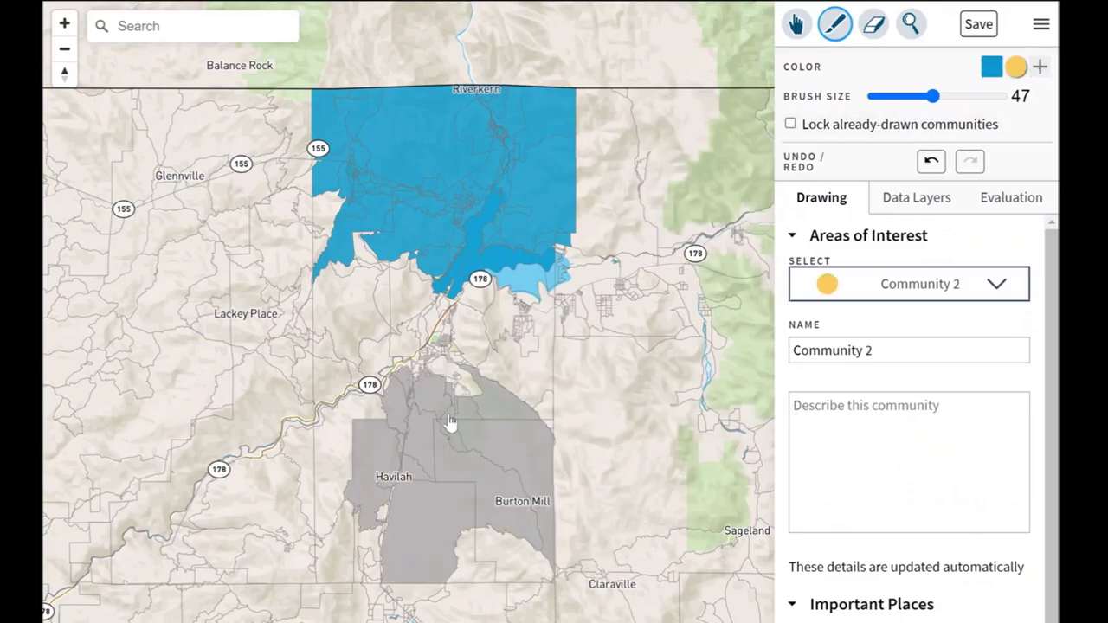
Paint yellow Community 2 around Havilah and west of the reservoir at brush size 16, then add Community 3
{"action": "left_click_drag", "start_coordinate": [455, 399], "coordinate": [444, 364]}
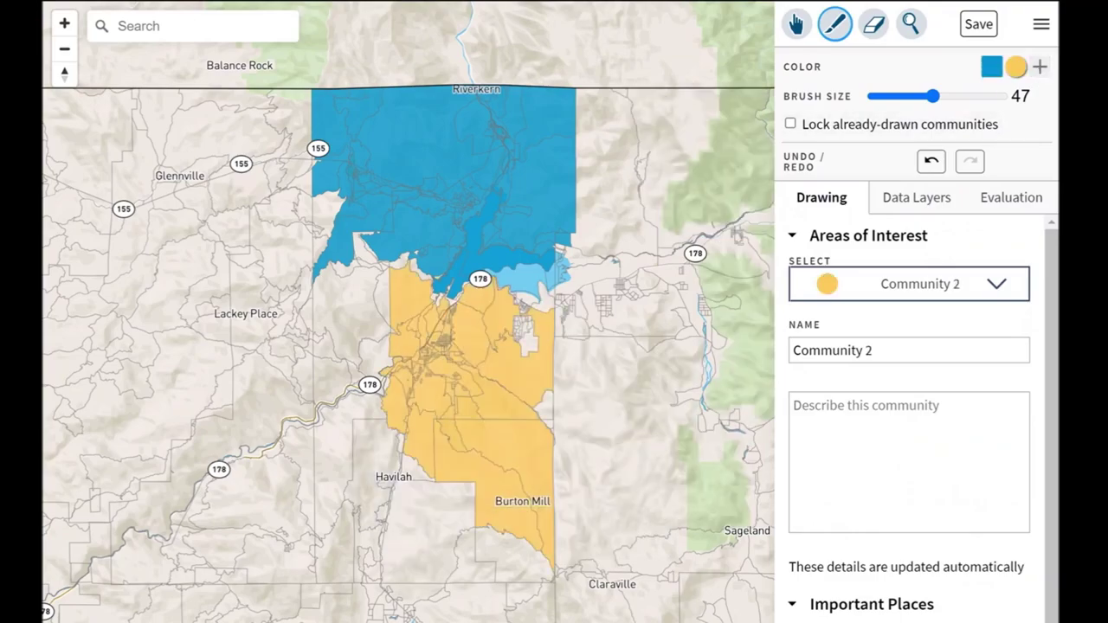
{"action": "left_click_drag", "start_coordinate": [932, 96], "coordinate": [893, 97]}
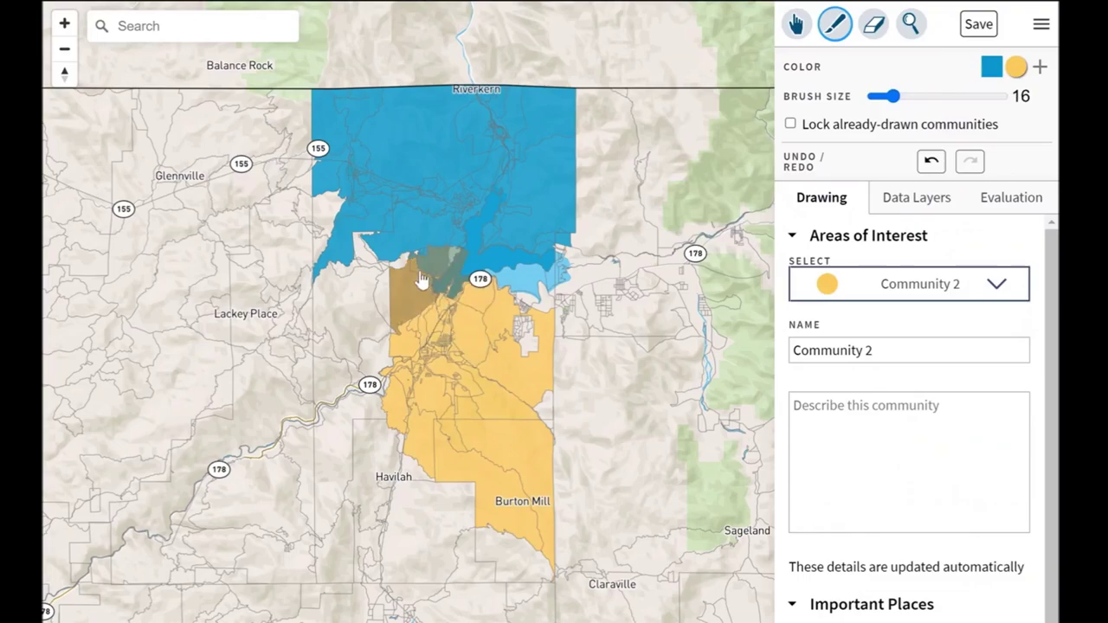
{"action": "left_click", "coordinate": [459, 299]}
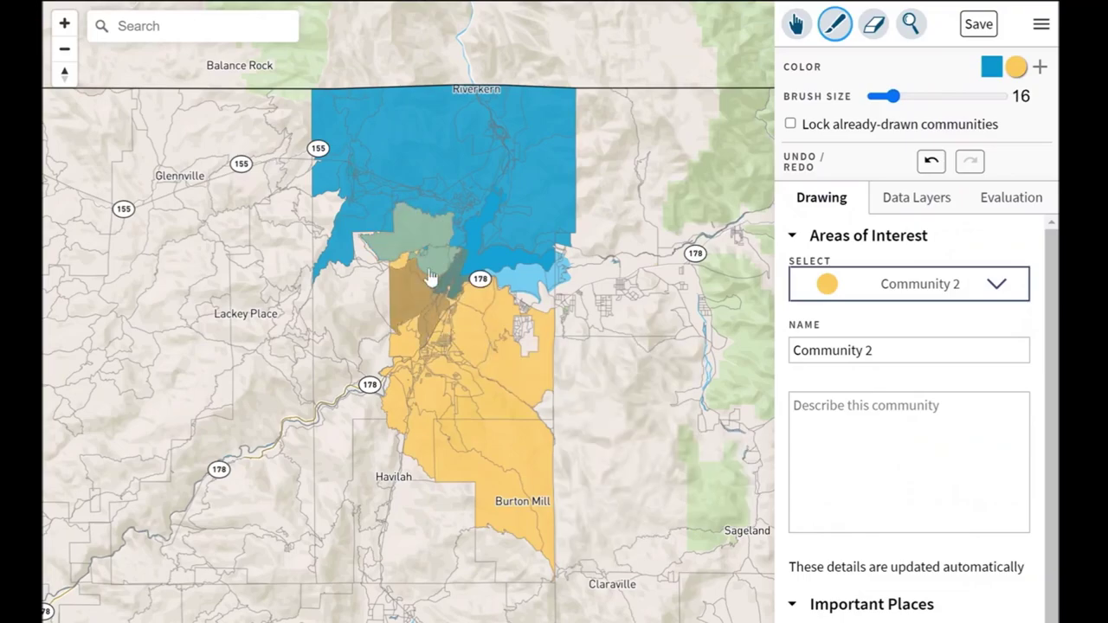
{"action": "mouse_move", "coordinate": [414, 249]}
{"action": "left_mouse_down"}
{"action": "mouse_move", "coordinate": [399, 225]}
{"action": "mouse_move", "coordinate": [350, 223]}
{"action": "left_mouse_up"}
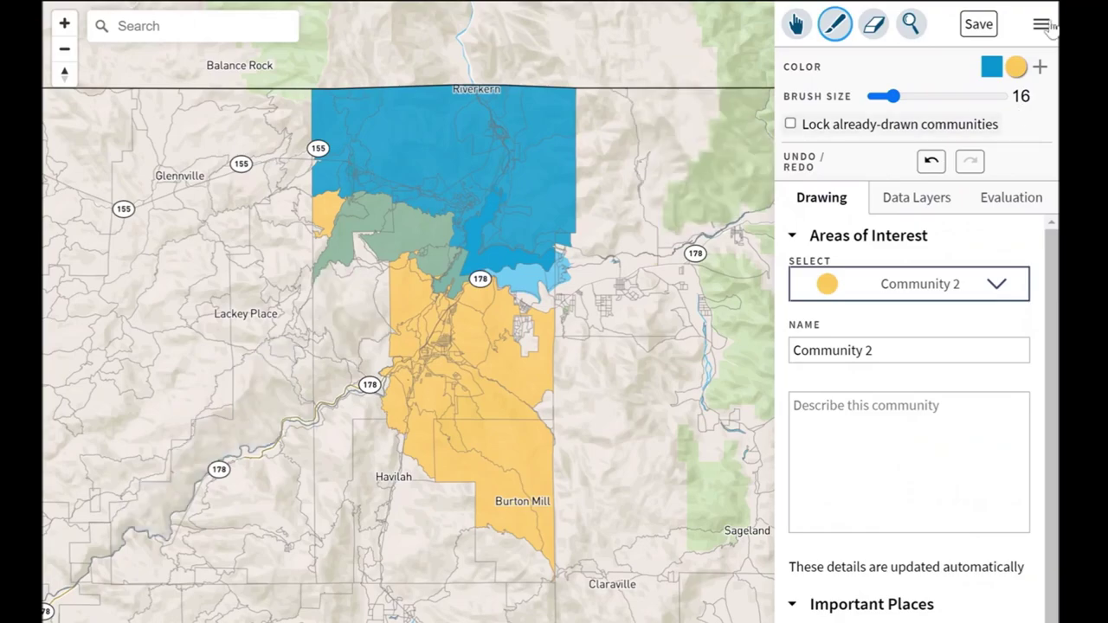
{"action": "left_click", "coordinate": [1041, 68]}
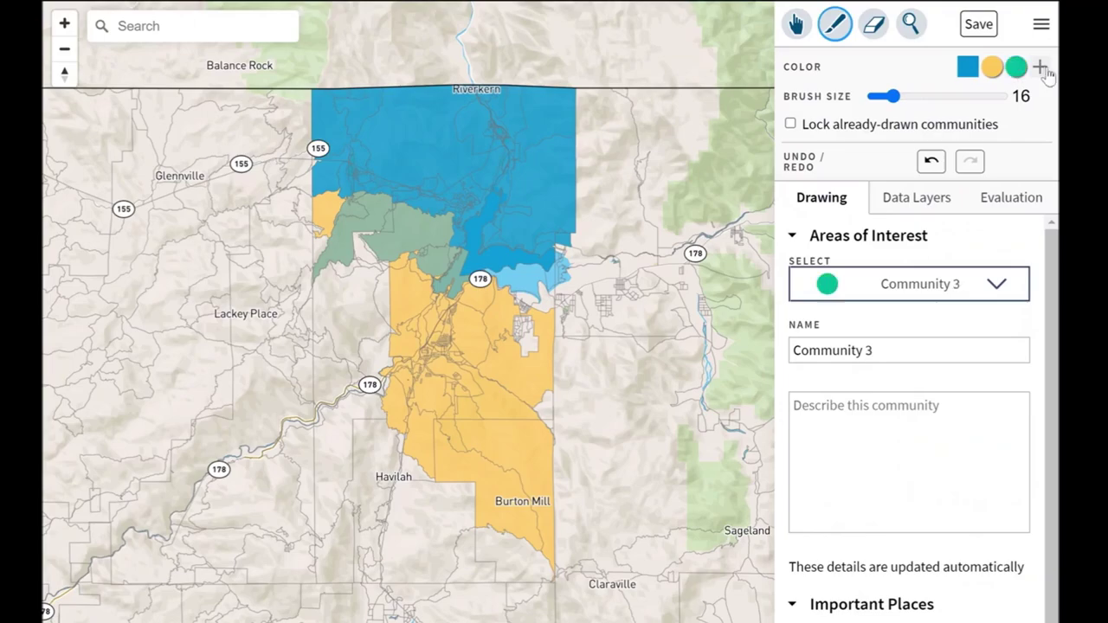
Paint green Community 3 across the lower left up to the yellow edge, with drawn communities locked
{"action": "mouse_move", "coordinate": [260, 484]}
{"action": "left_mouse_down"}
{"action": "mouse_move", "coordinate": [255, 450]}
{"action": "mouse_move", "coordinate": [268, 448]}
{"action": "mouse_move", "coordinate": [254, 453]}
{"action": "mouse_move", "coordinate": [237, 494]}
{"action": "mouse_move", "coordinate": [297, 432]}
{"action": "mouse_move", "coordinate": [364, 394]}
{"action": "left_mouse_up"}
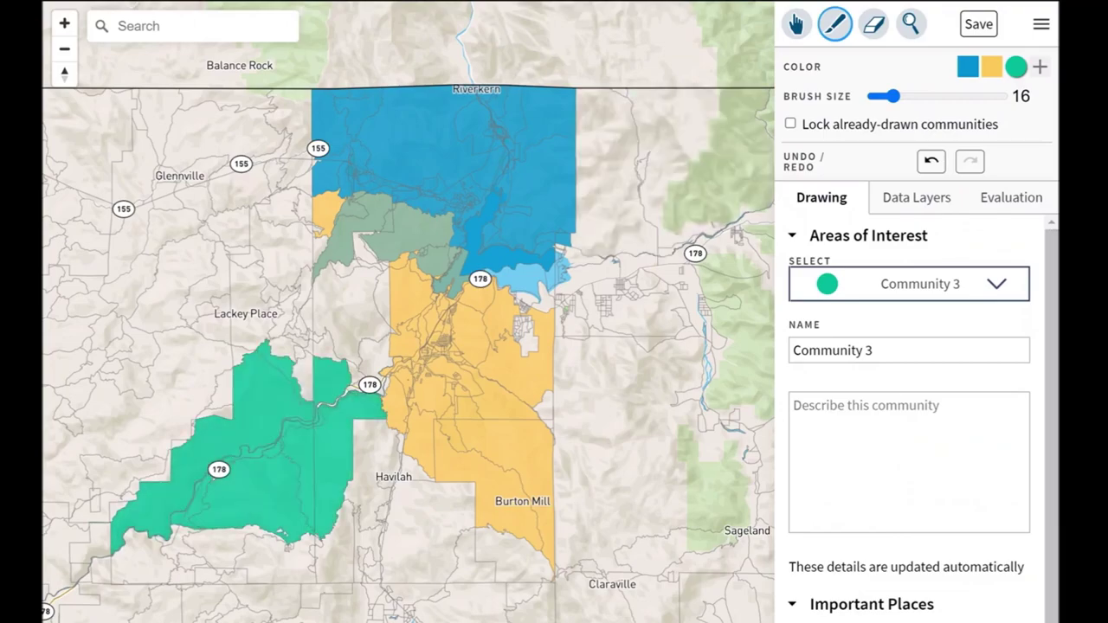
{"action": "left_click", "coordinate": [791, 125]}
{"action": "mouse_move", "coordinate": [350, 277]}
{"action": "left_mouse_down"}
{"action": "mouse_move", "coordinate": [394, 378]}
{"action": "mouse_move", "coordinate": [375, 348]}
{"action": "mouse_move", "coordinate": [337, 390]}
{"action": "mouse_move", "coordinate": [264, 390]}
{"action": "mouse_move", "coordinate": [302, 389]}
{"action": "left_mouse_up"}
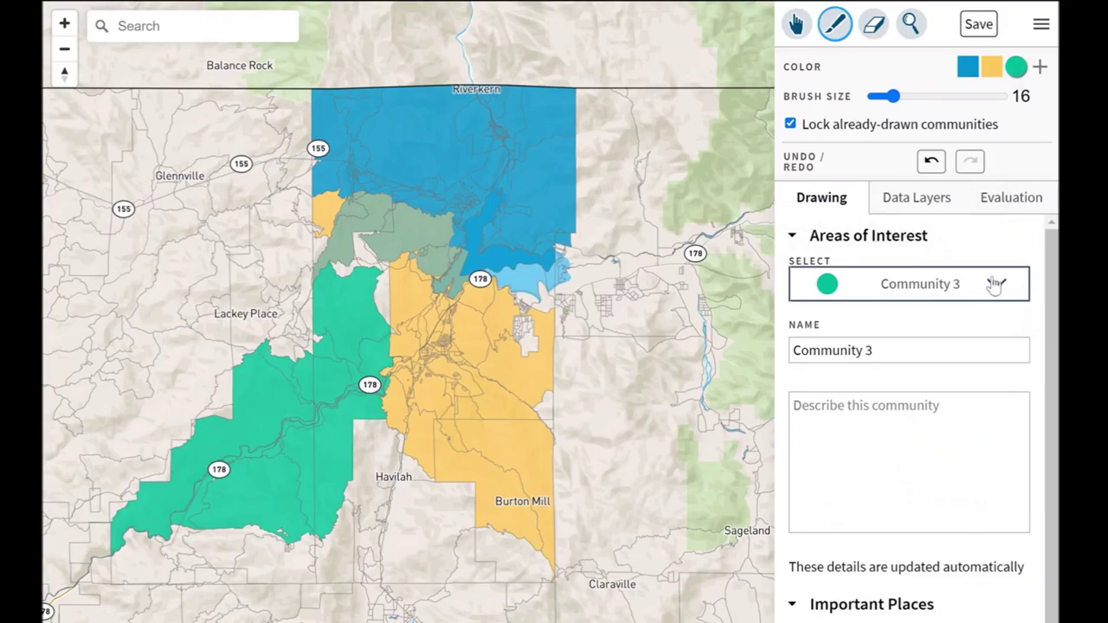
Select Community 1 and change its name to 'work/trabajo'
{"action": "scroll", "coordinate": [934, 307], "scroll_direction": "down", "scroll_amount": 1}
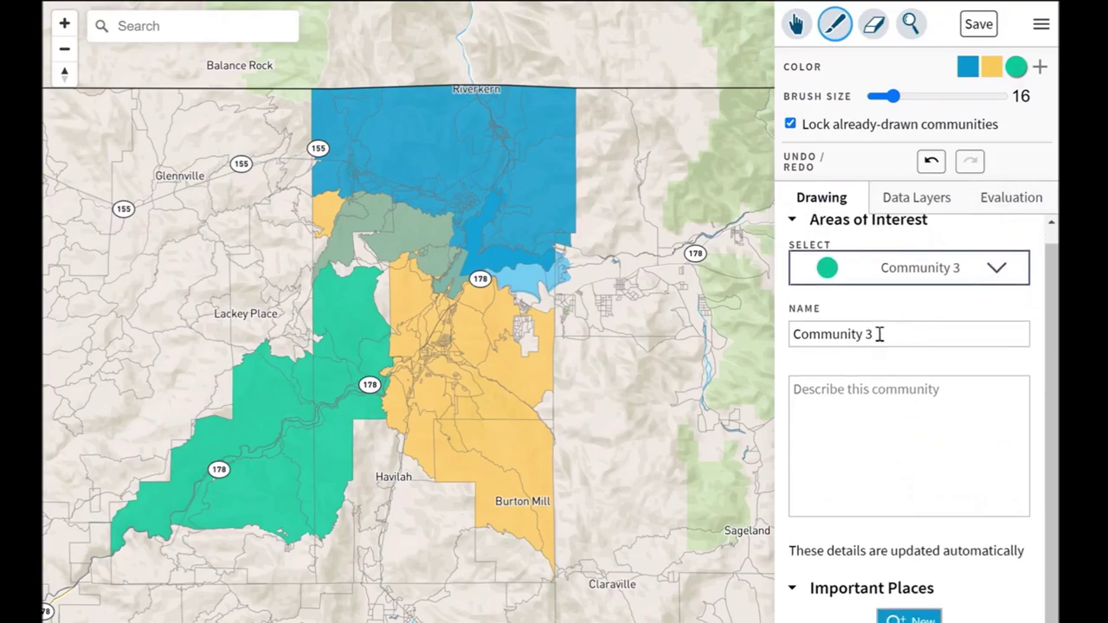
{"action": "left_click", "coordinate": [942, 276]}
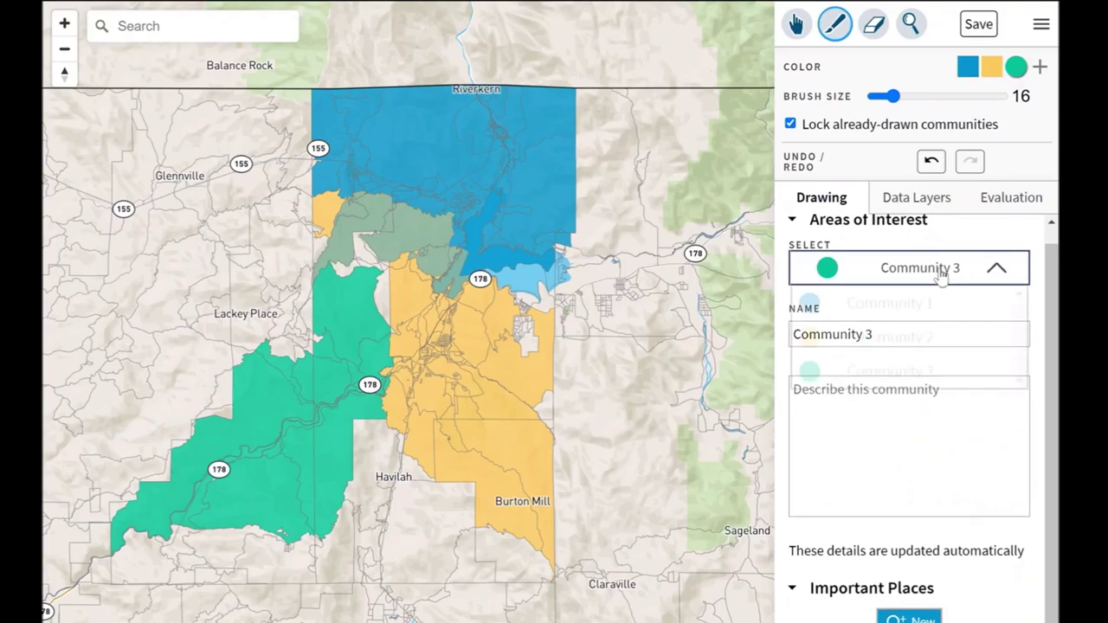
{"action": "left_click", "coordinate": [904, 317]}
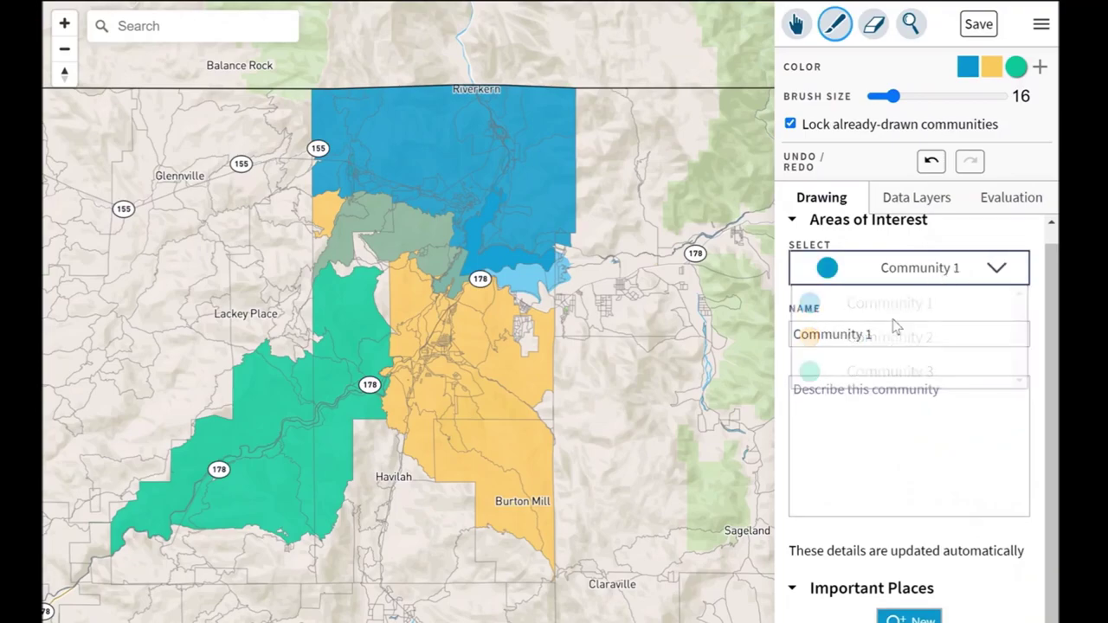
{"action": "double_click", "coordinate": [884, 336]}
{"action": "triple_click", "coordinate": [883, 334]}
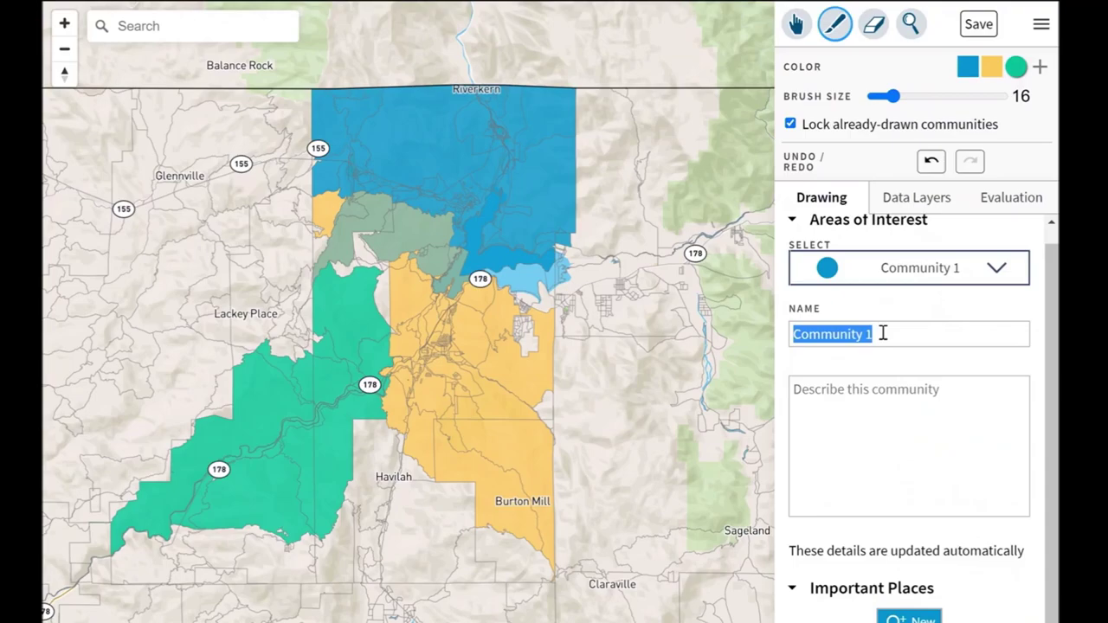
{"action": "type", "text": "work/trabajo"}
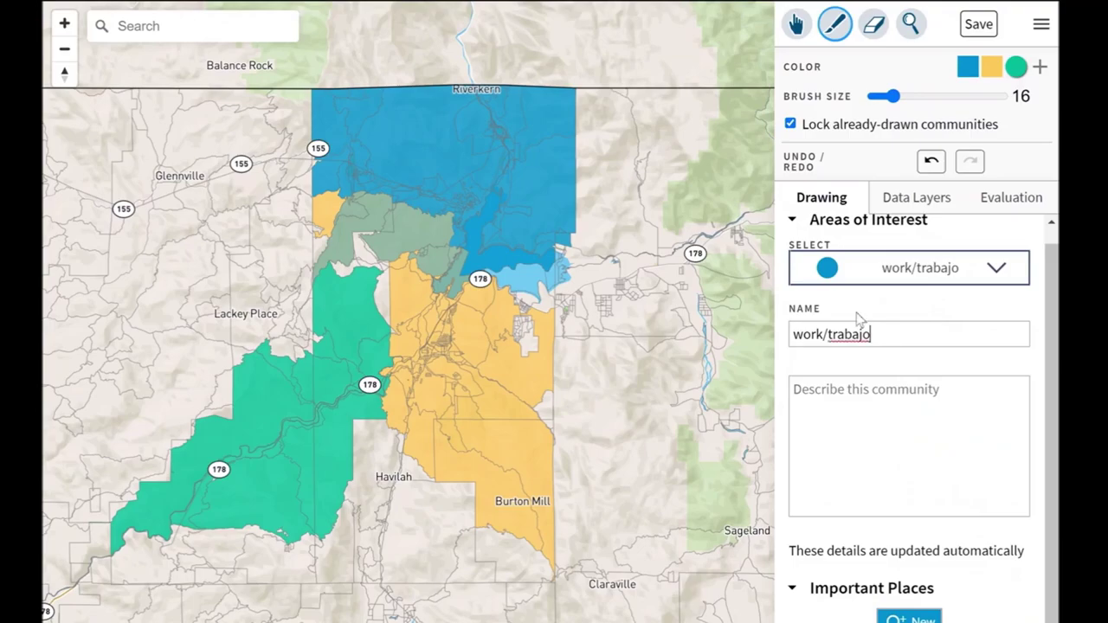
{"action": "left_click", "coordinate": [894, 387]}
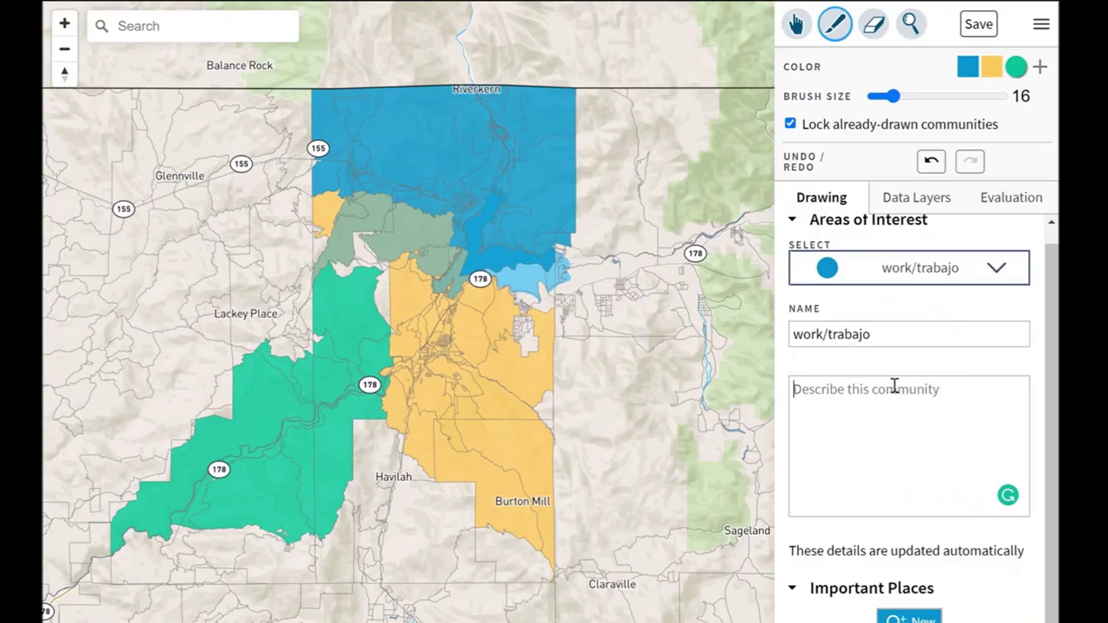
{"action": "left_click", "coordinate": [840, 391]}
{"action": "left_click", "coordinate": [841, 391]}
Place important-place markers near Weldon and near Lackey Place
{"action": "left_click", "coordinate": [908, 617]}
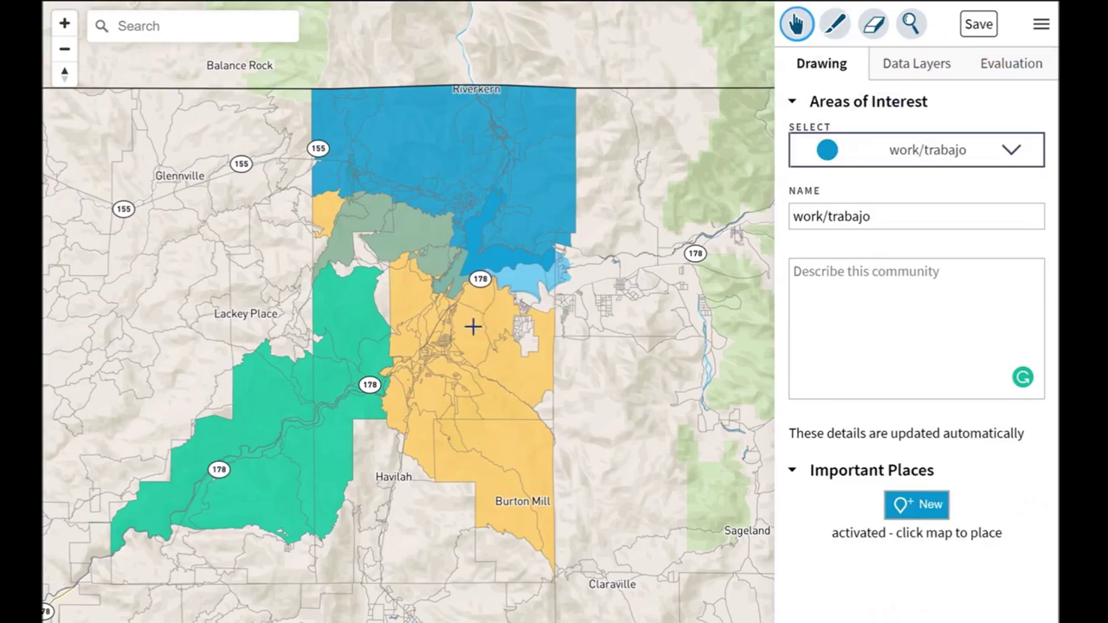
{"action": "scroll", "coordinate": [525, 314], "scroll_direction": "up", "scroll_amount": 2}
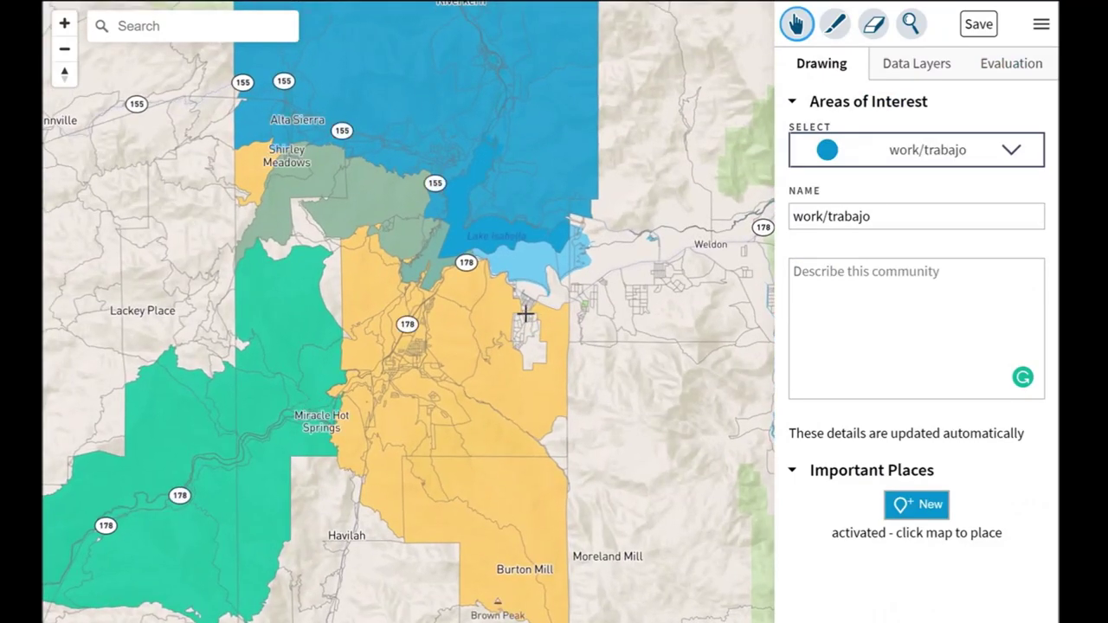
{"action": "scroll", "coordinate": [526, 315], "scroll_direction": "up", "scroll_amount": 3}
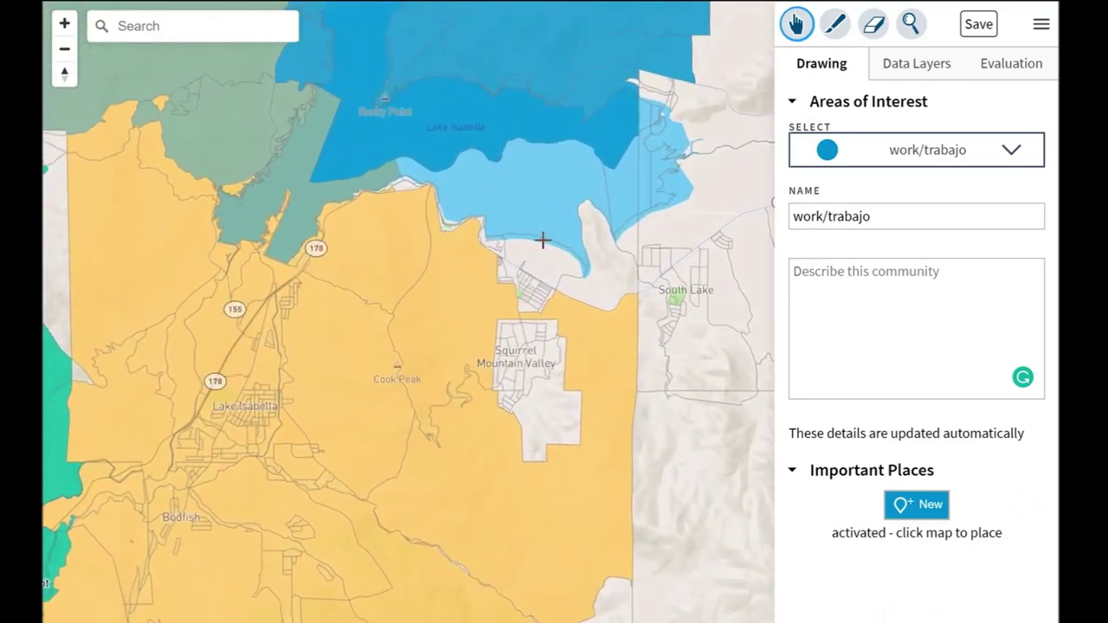
{"action": "scroll", "coordinate": [542, 240], "scroll_direction": "down", "scroll_amount": 4}
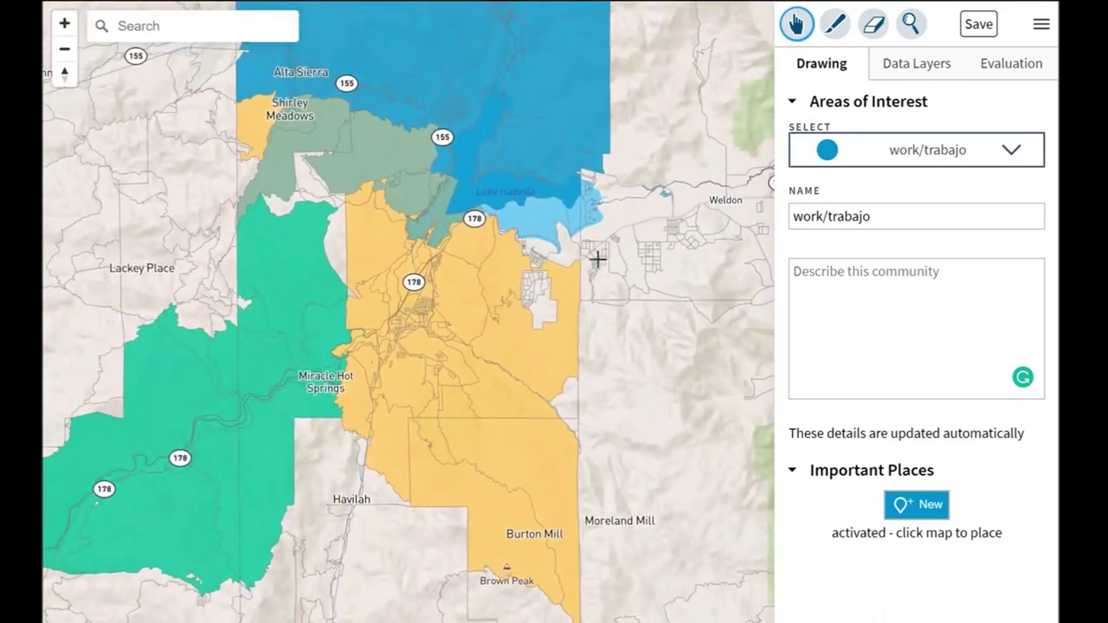
{"action": "left_click", "coordinate": [596, 259]}
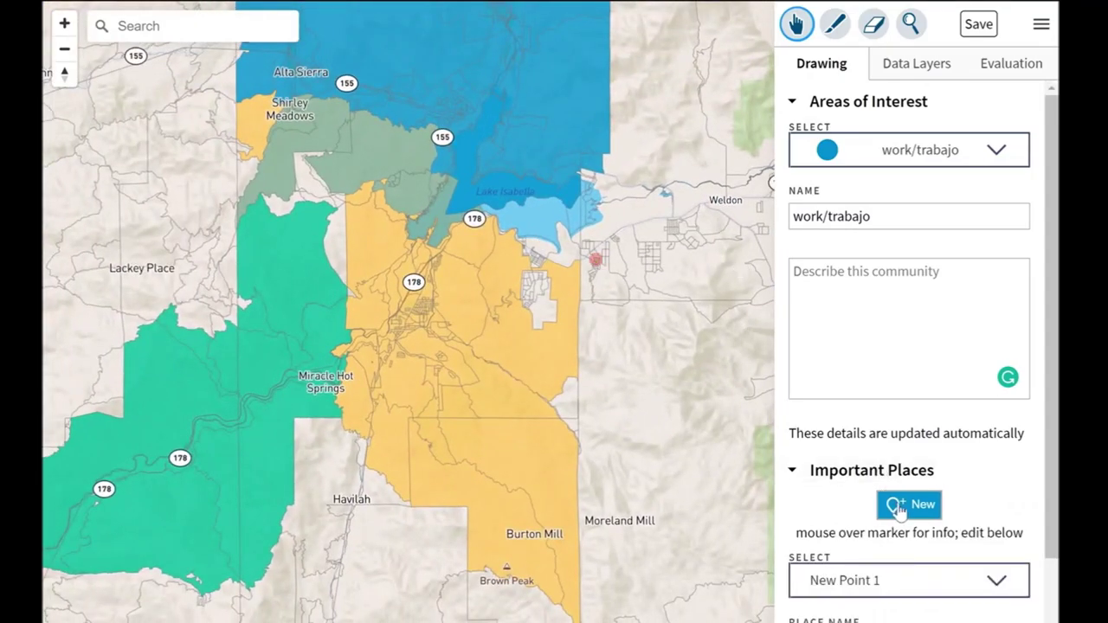
{"action": "left_click", "coordinate": [233, 267]}
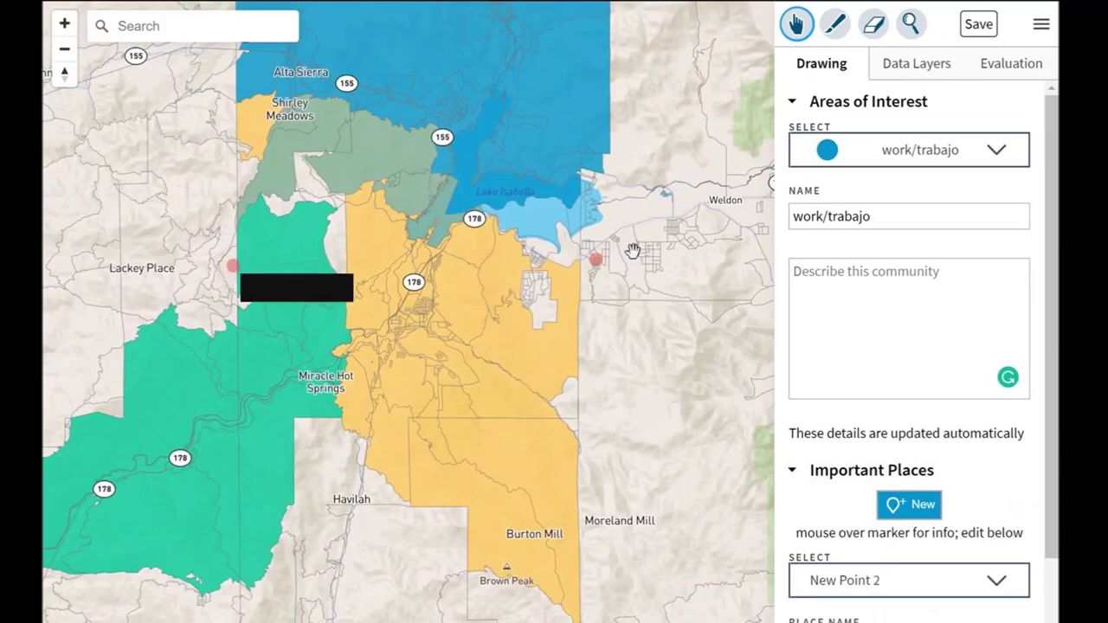
Add a third important-place marker by Lake Isabella and review the places list
{"action": "left_click", "coordinate": [898, 505]}
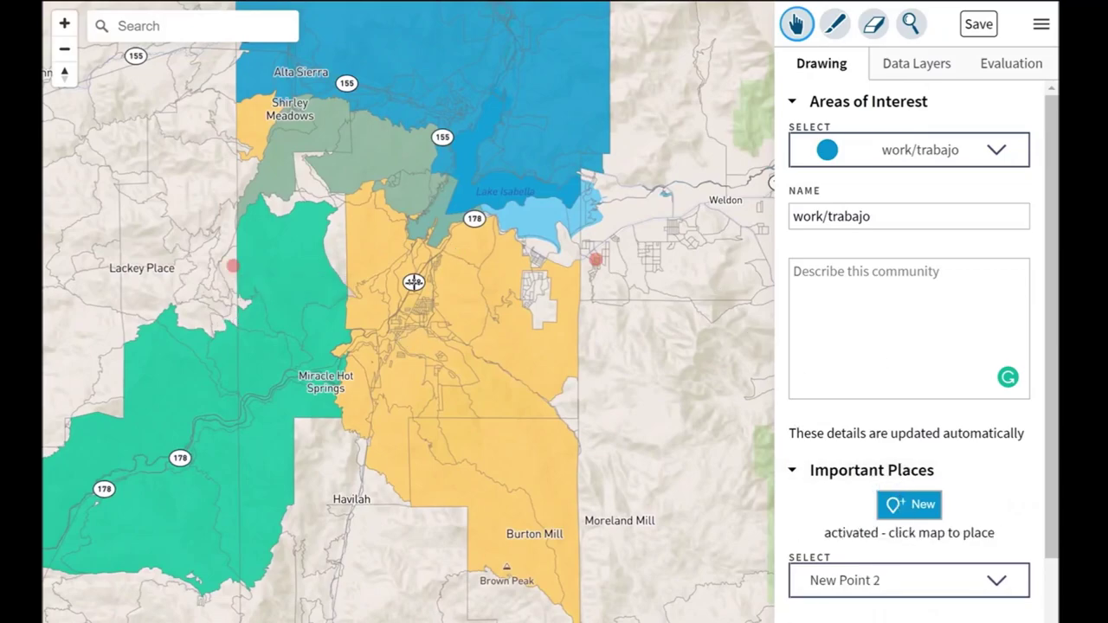
{"action": "left_click", "coordinate": [452, 211]}
{"action": "scroll", "coordinate": [930, 339], "scroll_direction": "down", "scroll_amount": 2}
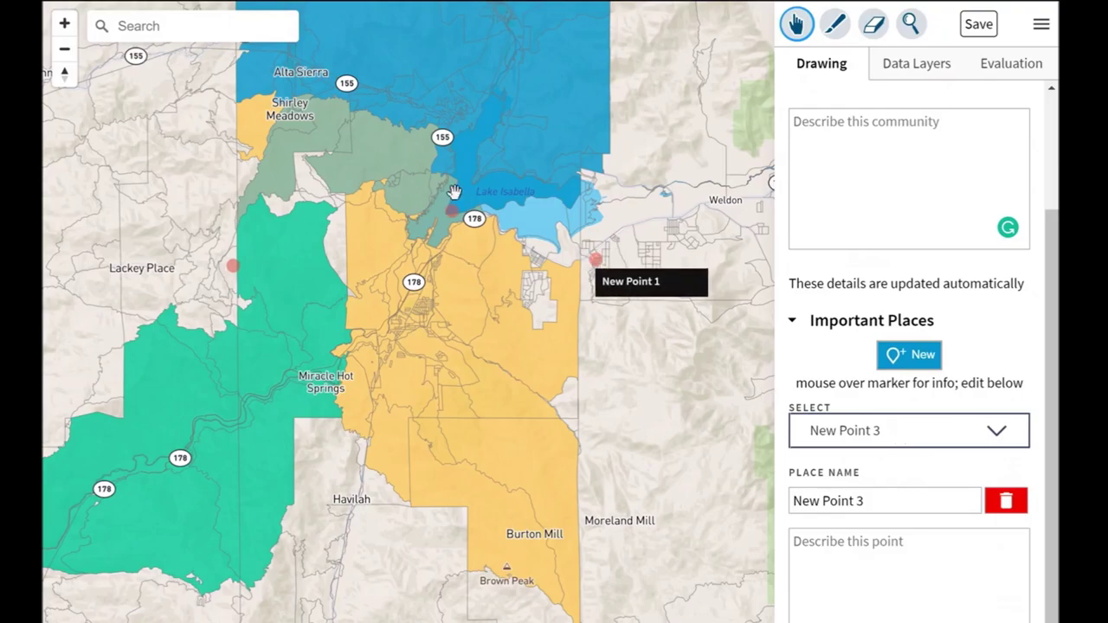
{"action": "mouse_move", "coordinate": [451, 211]}
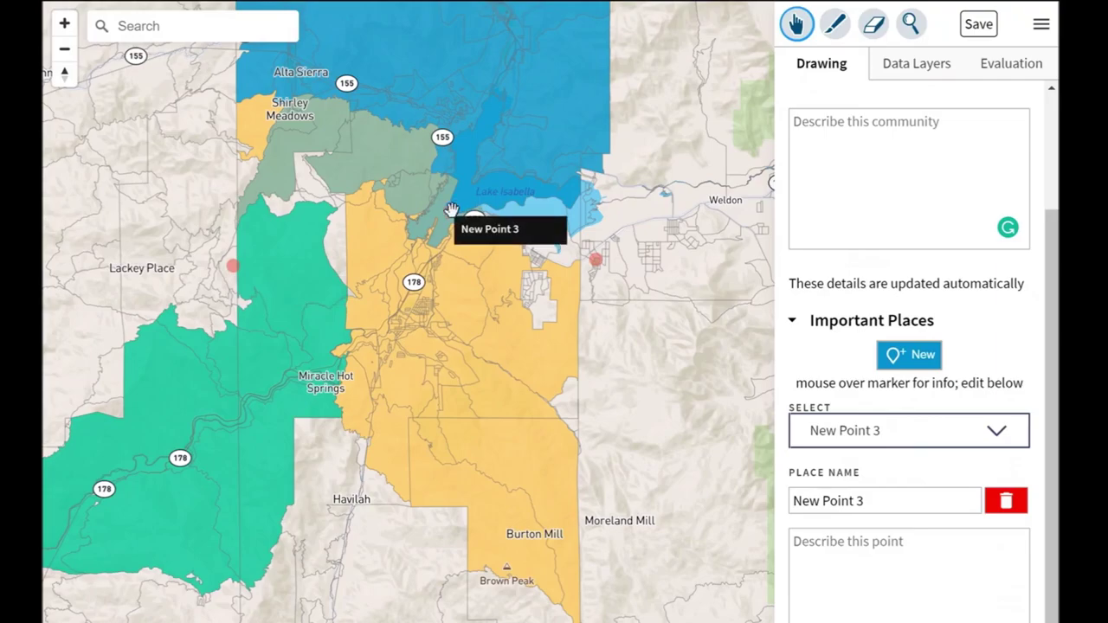
{"action": "mouse_move", "coordinate": [596, 258]}
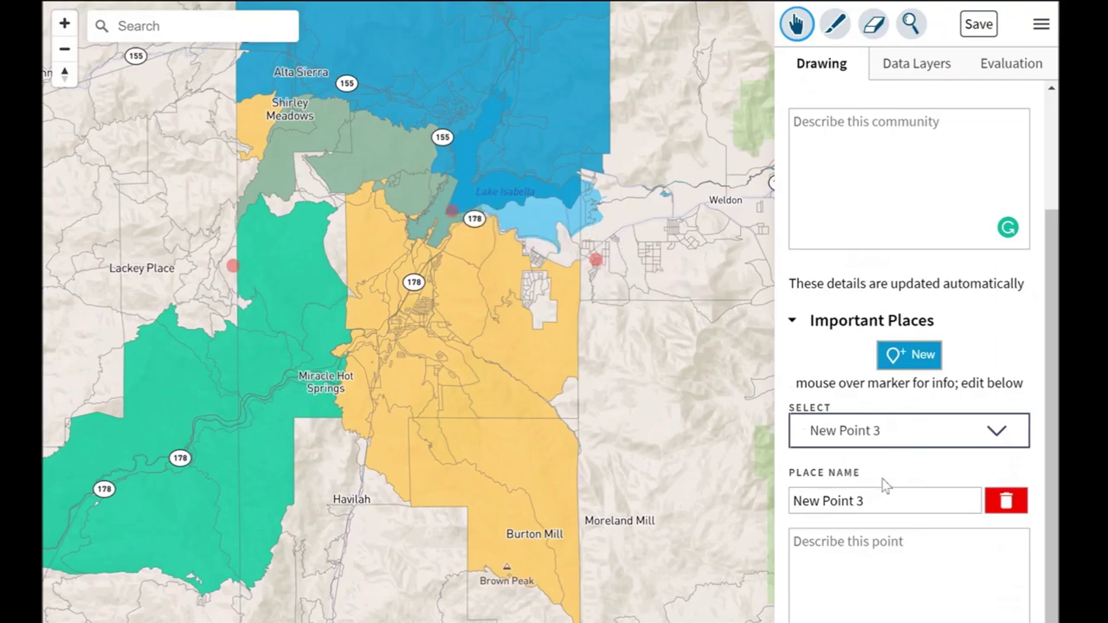
{"action": "left_click", "coordinate": [905, 437]}
Rename New Point 1 to 'dog park/parque para perros'
{"action": "left_click", "coordinate": [865, 468]}
{"action": "triple_click", "coordinate": [880, 499]}
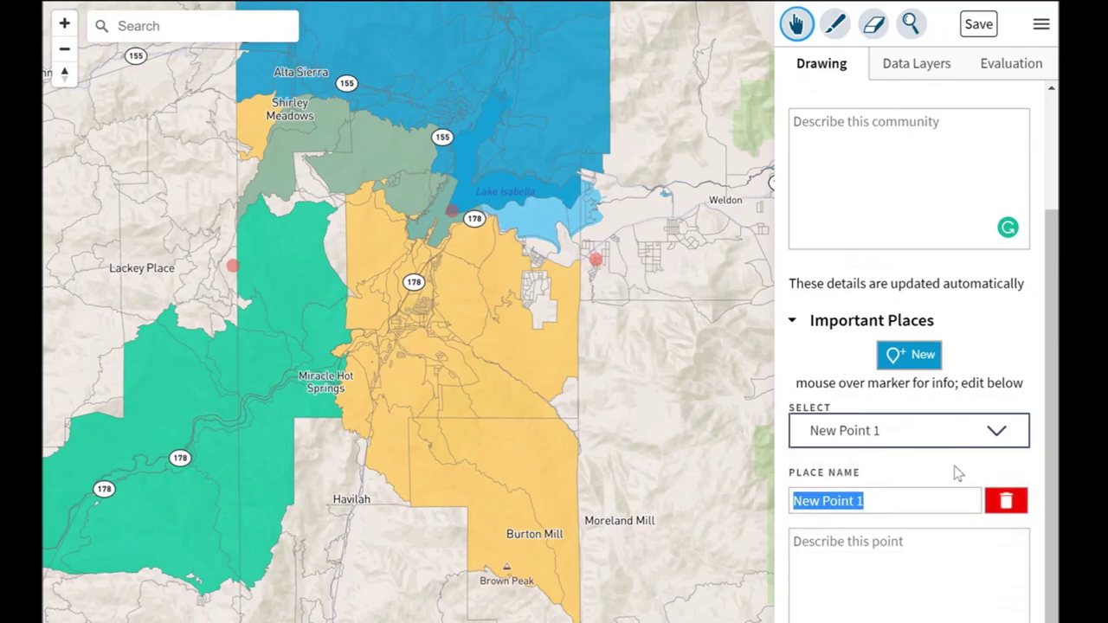
{"action": "key", "text": "BackSpace"}
{"action": "type", "text": "dog"}
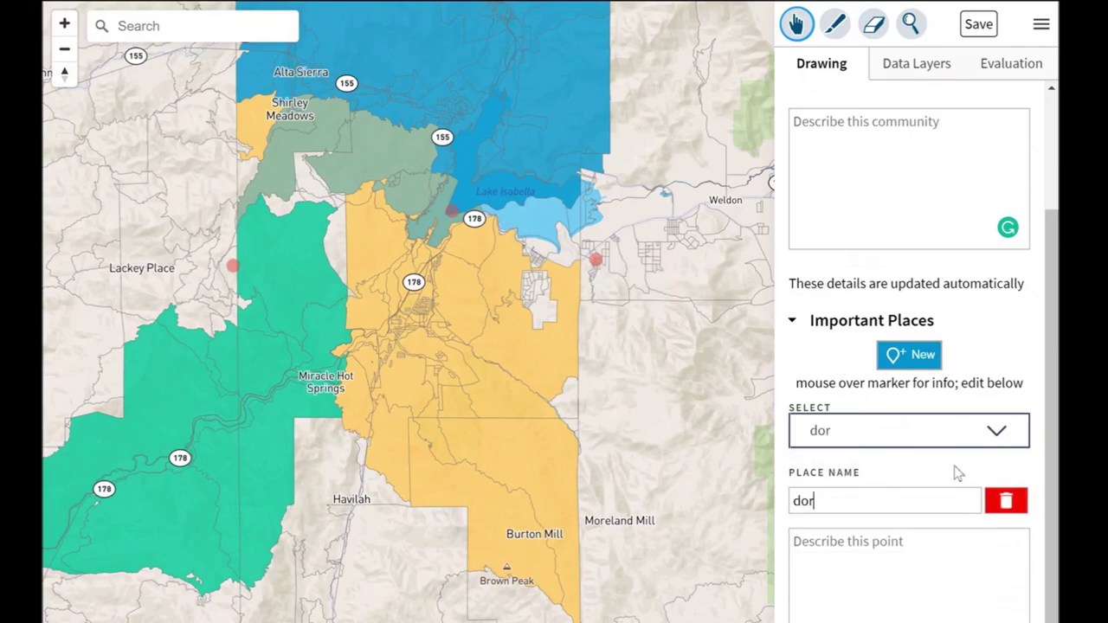
{"action": "type", "text": " park/"}
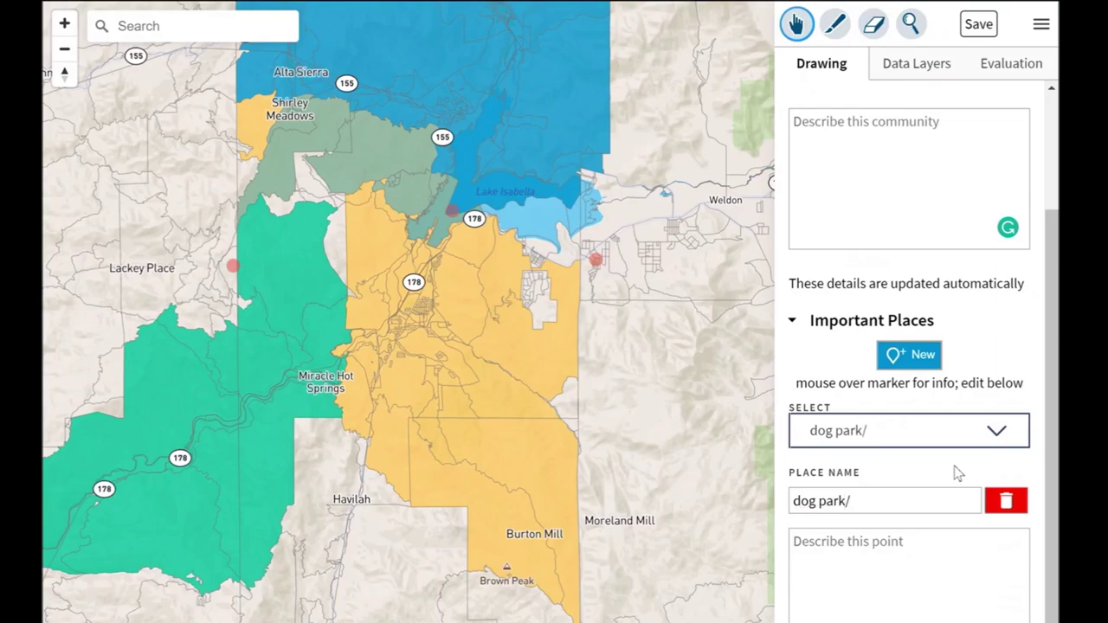
{"action": "type", "text": "parque para perros"}
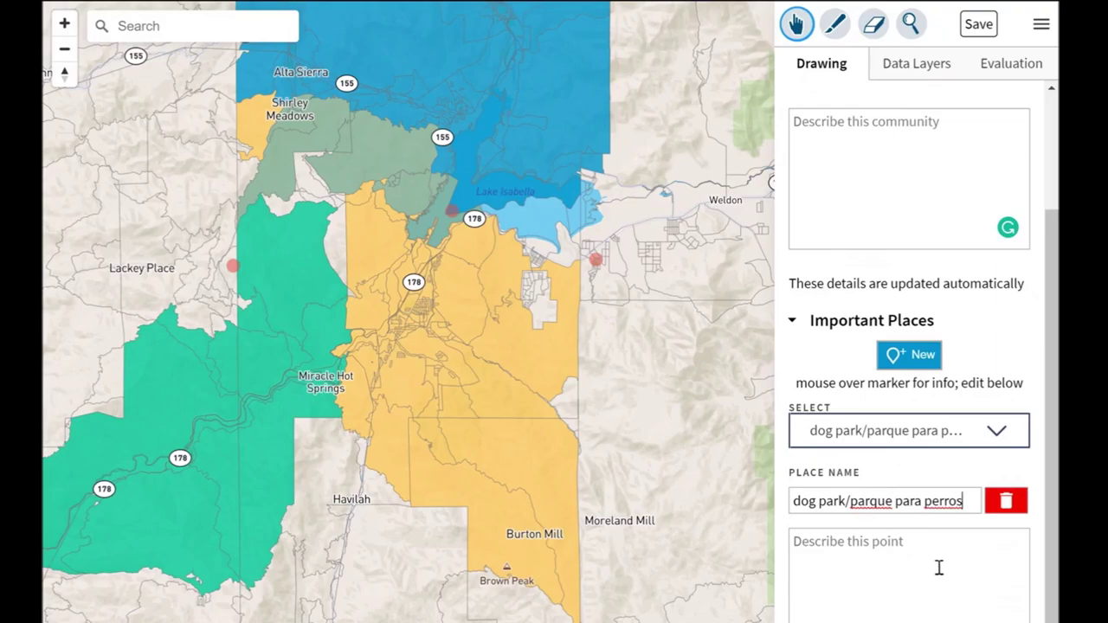
Delete New Point 2 near Lackey Place from the map
{"action": "left_click", "coordinate": [993, 433]}
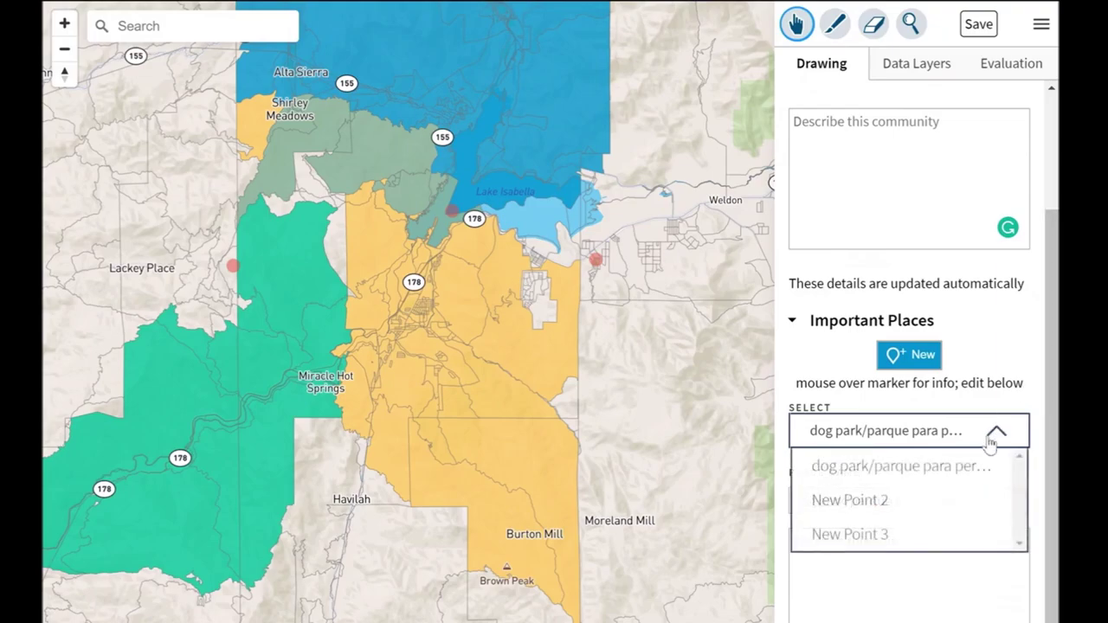
{"action": "left_click", "coordinate": [885, 502]}
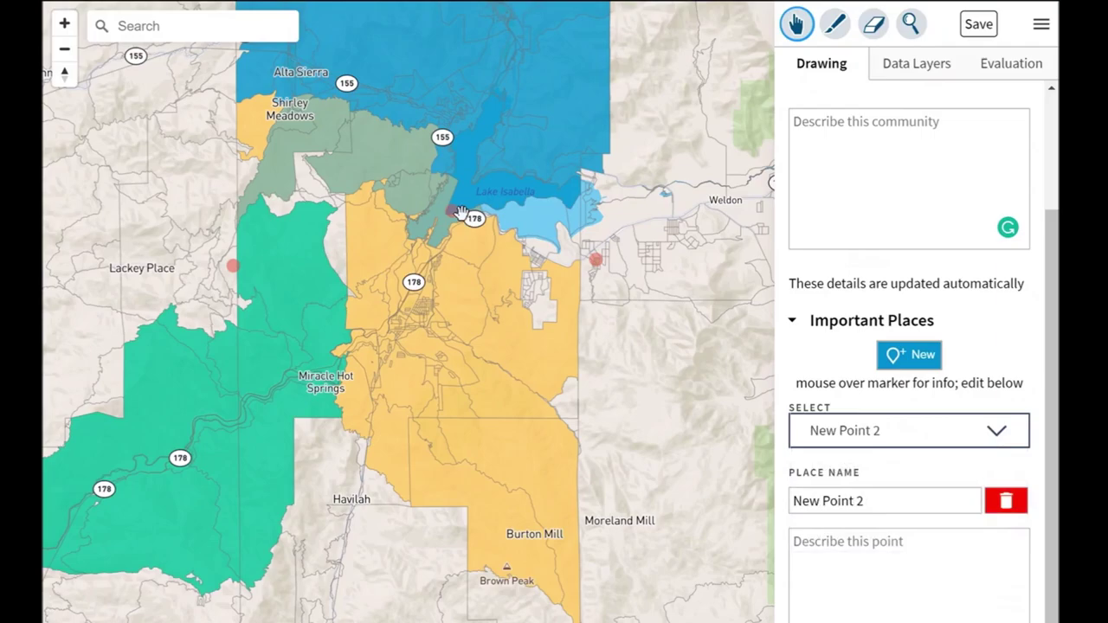
{"action": "mouse_move", "coordinate": [234, 270]}
{"action": "left_click", "coordinate": [1006, 505]}
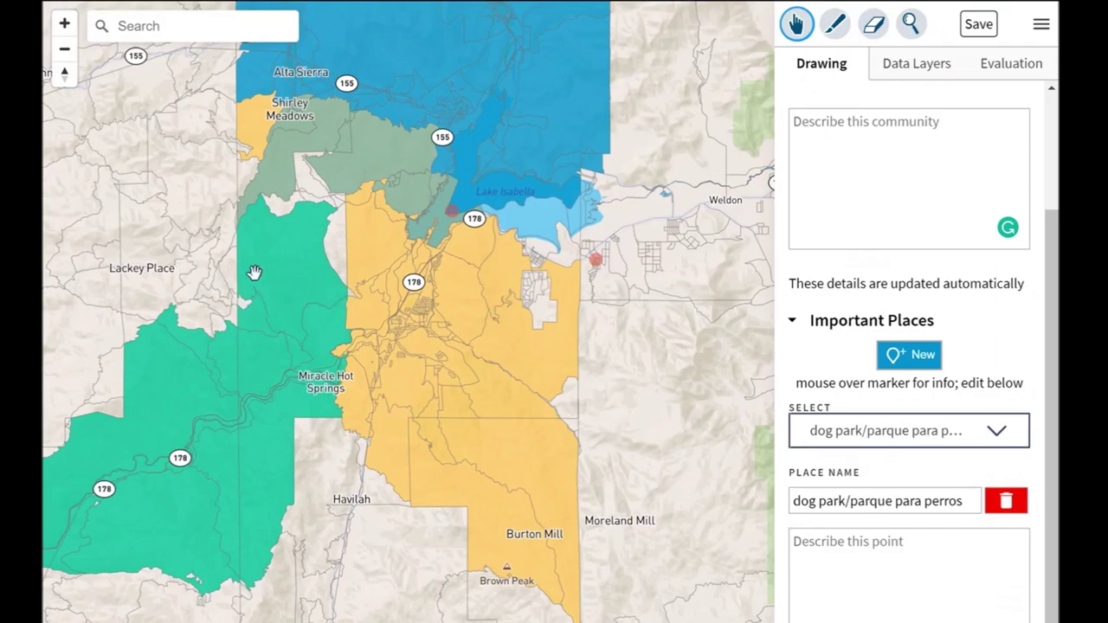
Turn on the Municipalities layer with town boundaries and expand the Population by Race options
{"action": "left_click", "coordinate": [924, 71]}
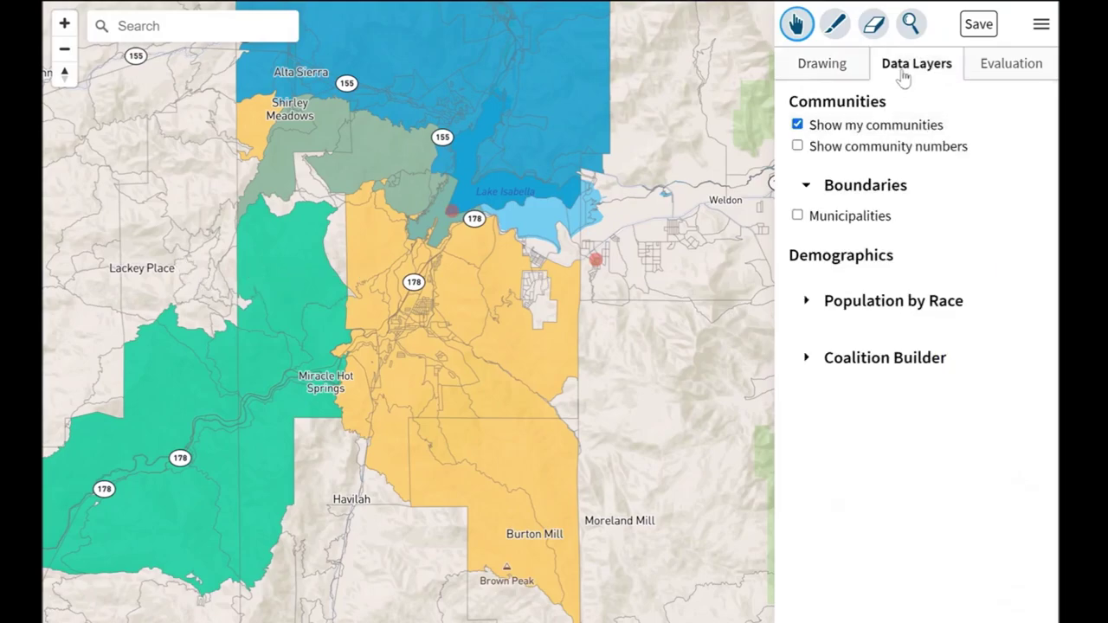
{"action": "left_click", "coordinate": [799, 216]}
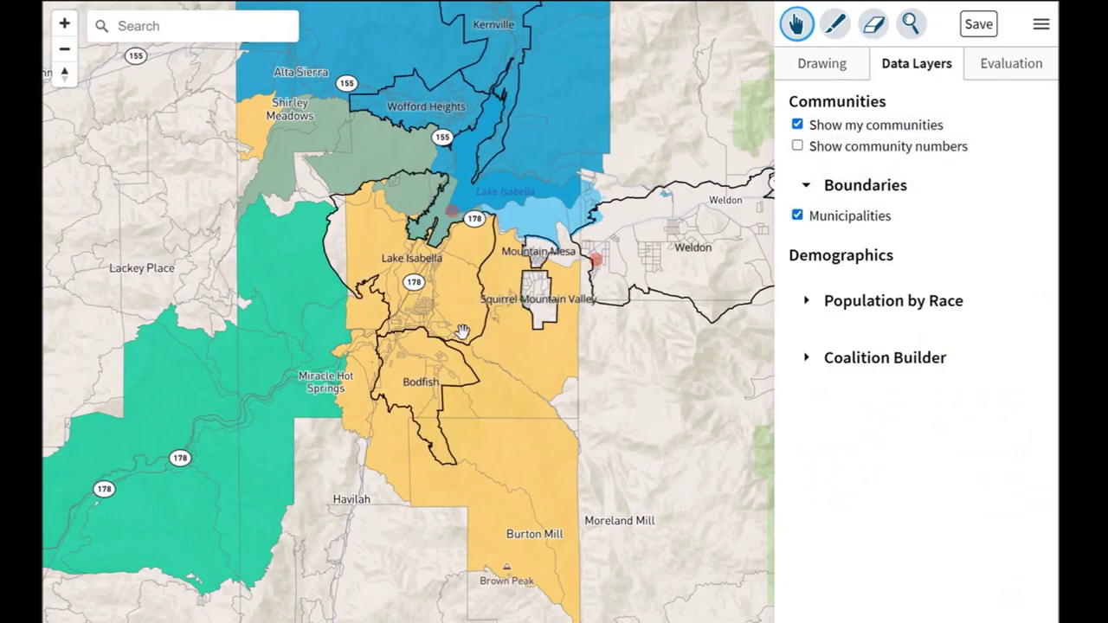
{"action": "scroll", "coordinate": [467, 331], "scroll_direction": "down", "scroll_amount": 2}
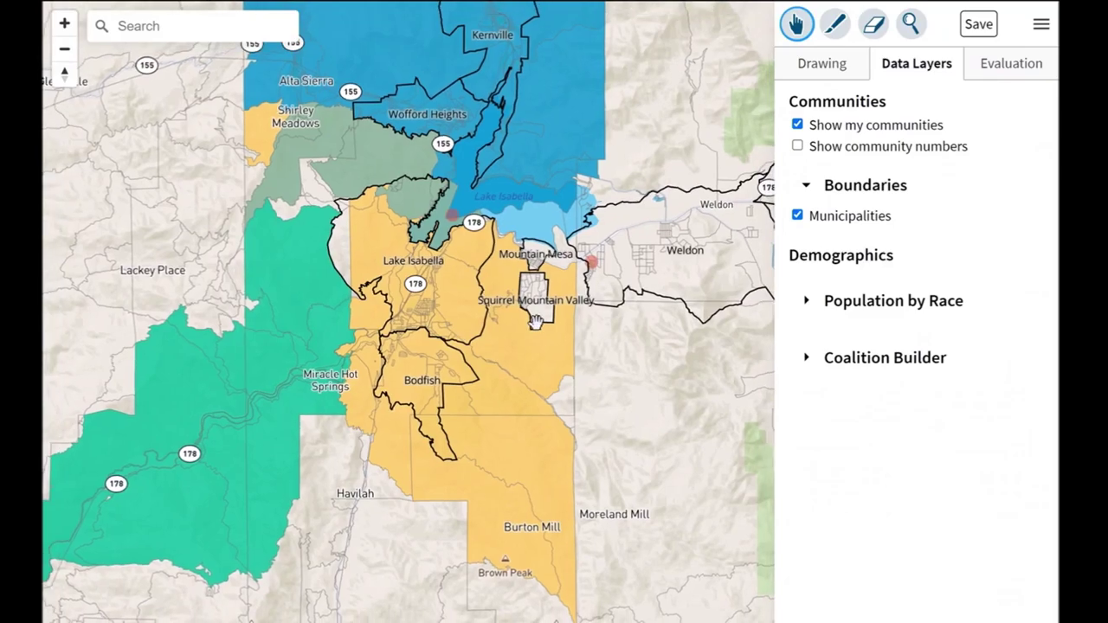
{"action": "left_click", "coordinate": [808, 300]}
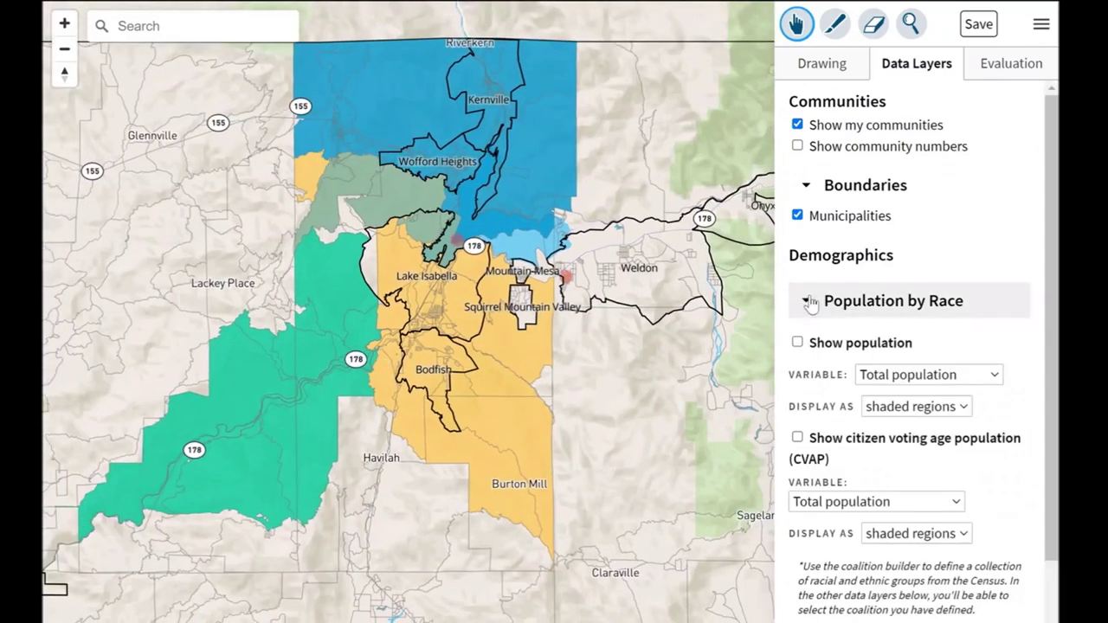
Shade the map by Hispanic, Black, then Asian population share, then turn population shading off
{"action": "left_click", "coordinate": [798, 344]}
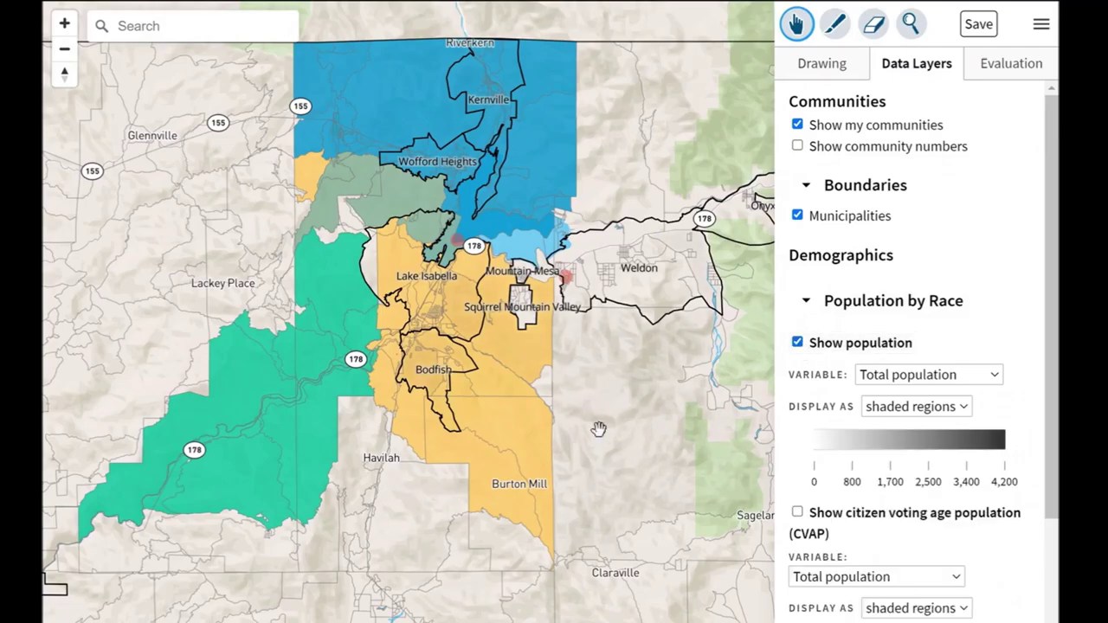
{"action": "scroll", "coordinate": [596, 427], "scroll_direction": "down", "scroll_amount": 3}
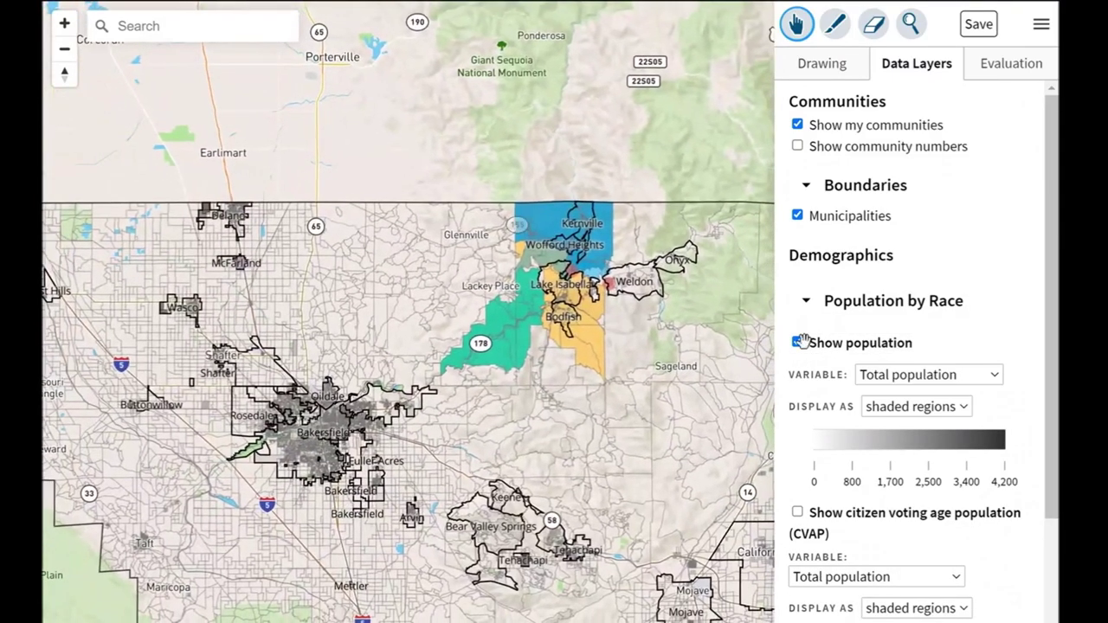
{"action": "left_click", "coordinate": [896, 463]}
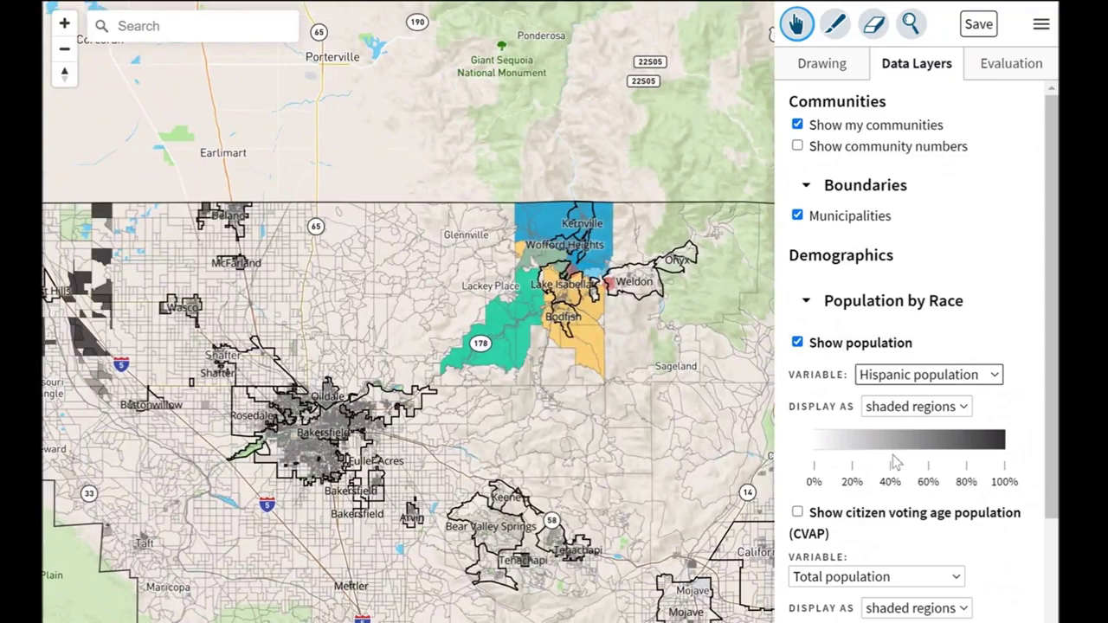
{"action": "key", "text": "Down"}
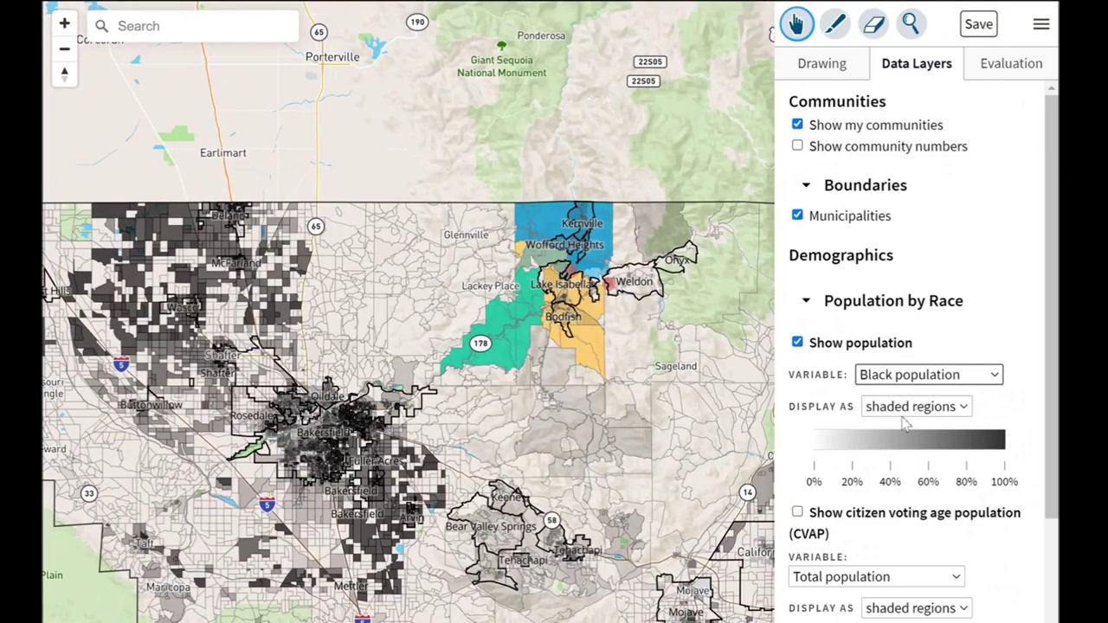
{"action": "key", "text": "Down"}
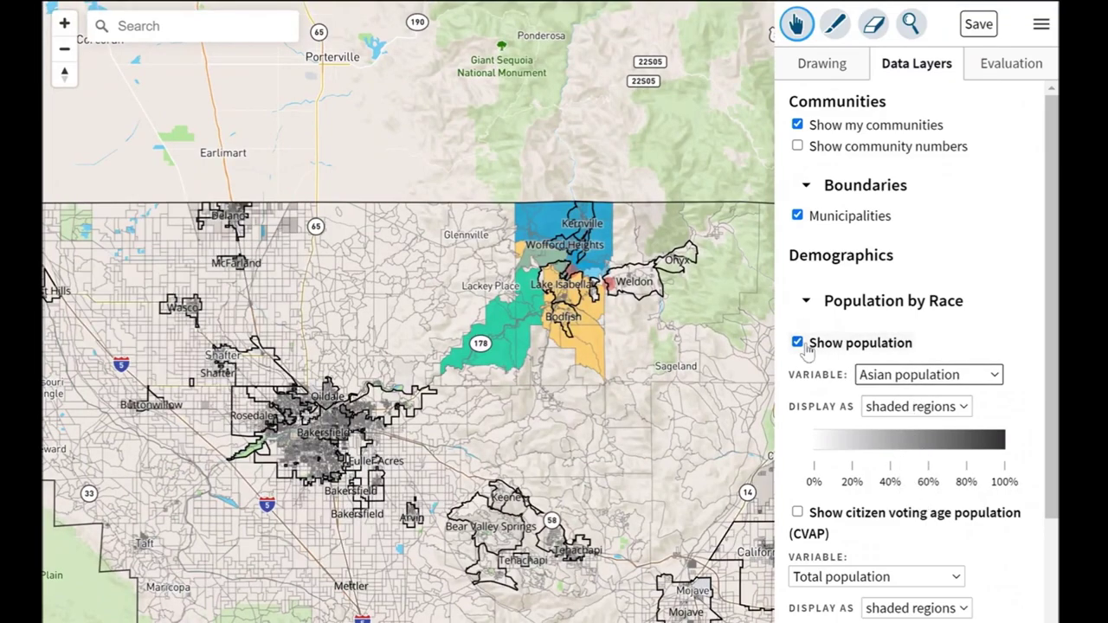
{"action": "left_click", "coordinate": [797, 341]}
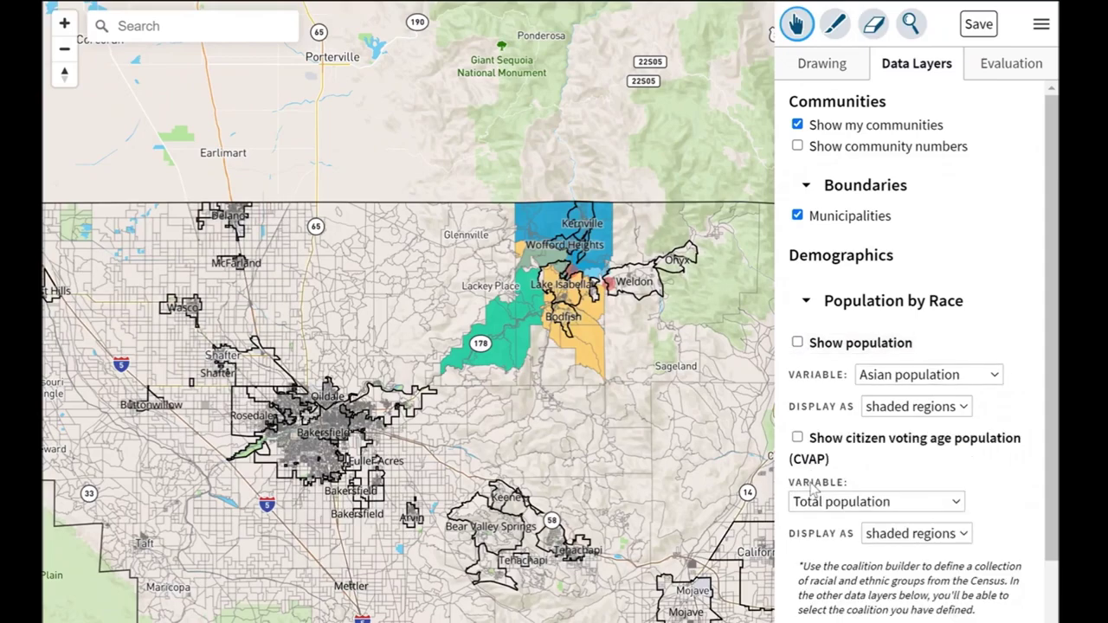
Shade by Black then Hispanic CVAP, turn it off, and view work/trabajo's population statistics
{"action": "left_click", "coordinate": [797, 437]}
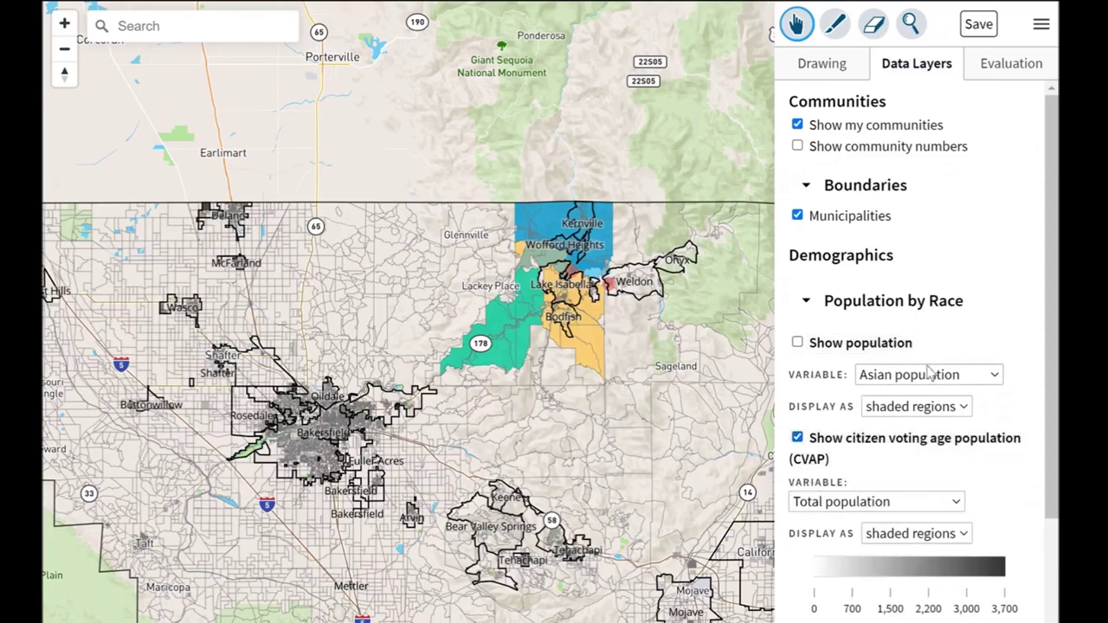
{"action": "scroll", "coordinate": [933, 398], "scroll_direction": "down", "scroll_amount": 2}
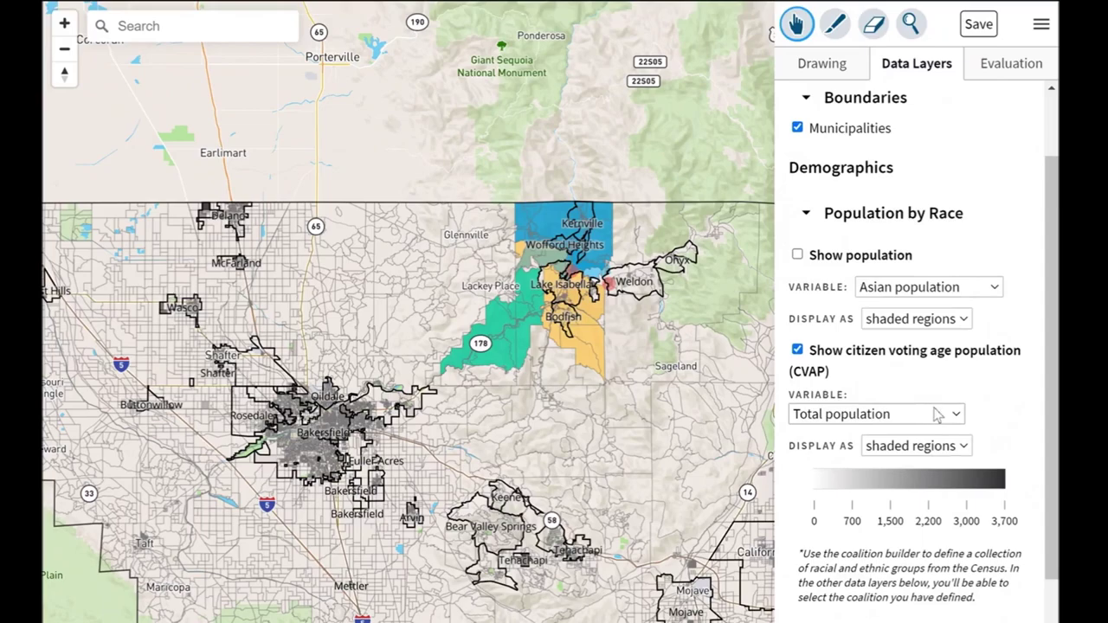
{"action": "left_click", "coordinate": [923, 529]}
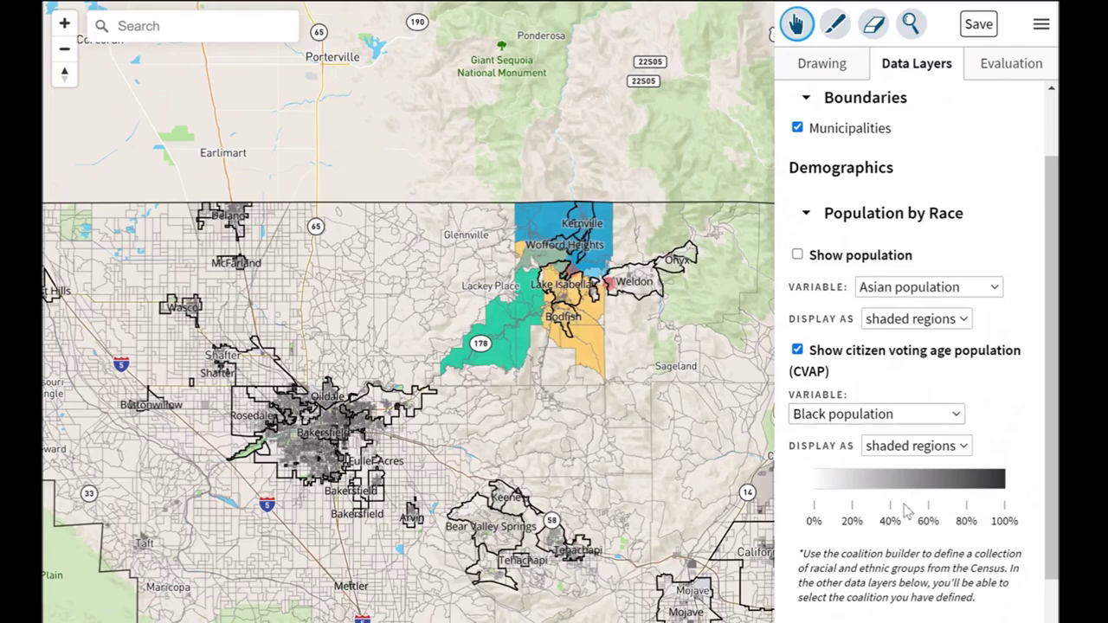
{"action": "key", "text": "Down"}
{"action": "left_click", "coordinate": [797, 351]}
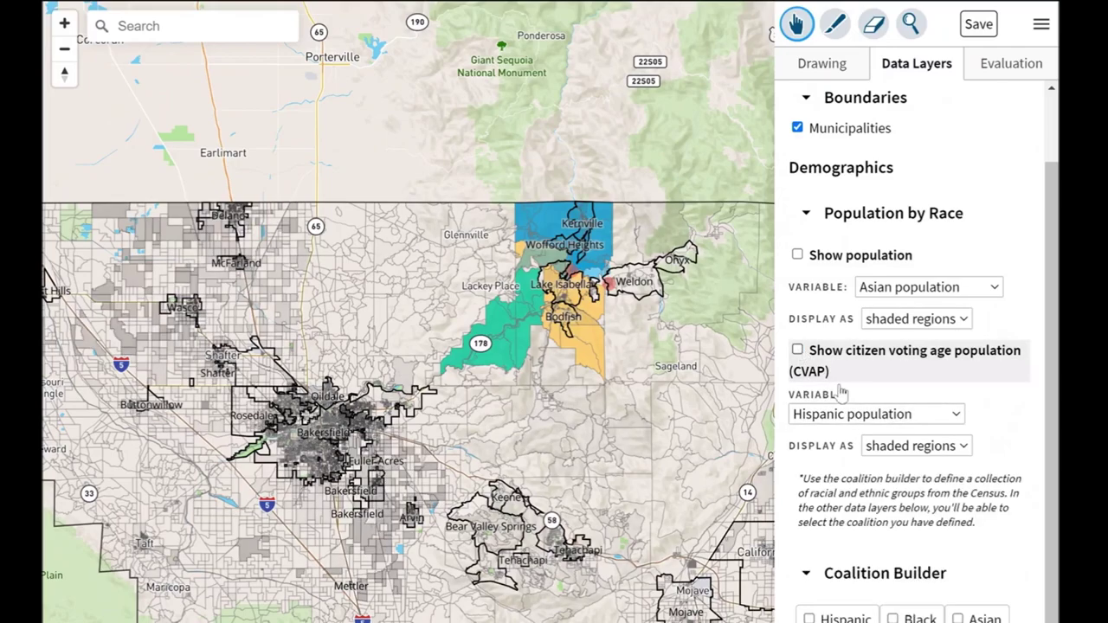
{"action": "scroll", "coordinate": [840, 388], "scroll_direction": "down", "scroll_amount": 1}
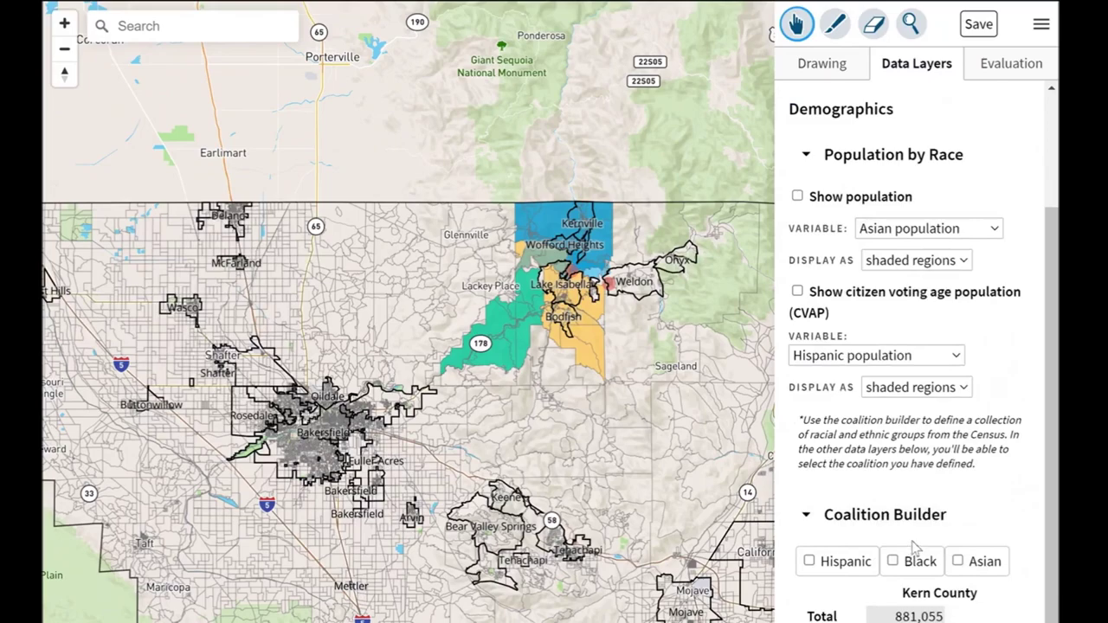
{"action": "scroll", "coordinate": [911, 547], "scroll_direction": "up", "scroll_amount": 2}
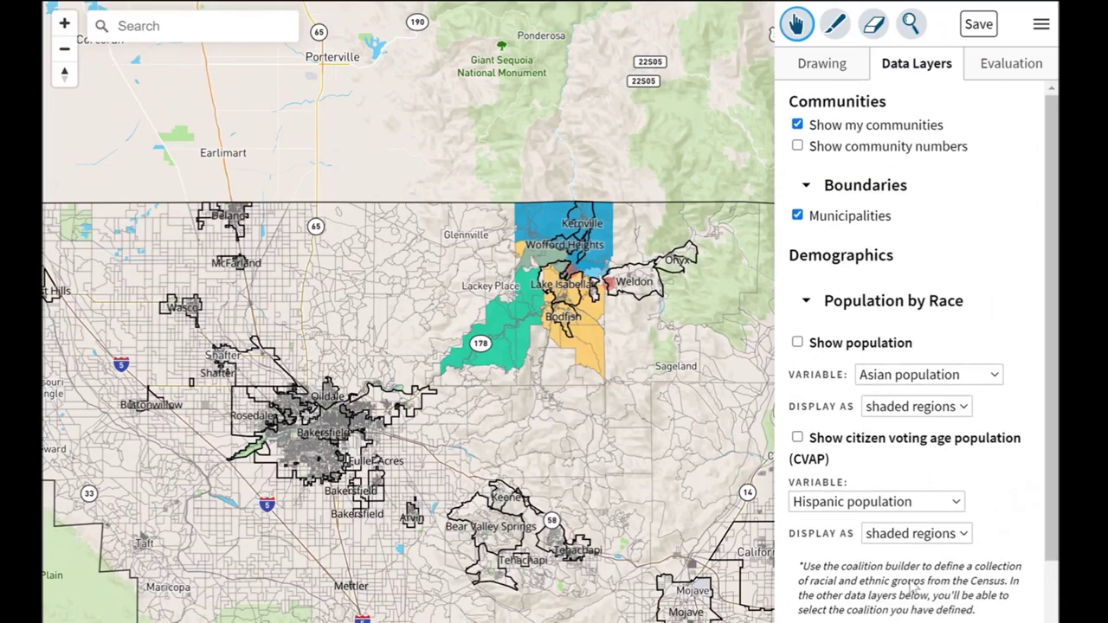
{"action": "left_click", "coordinate": [999, 79]}
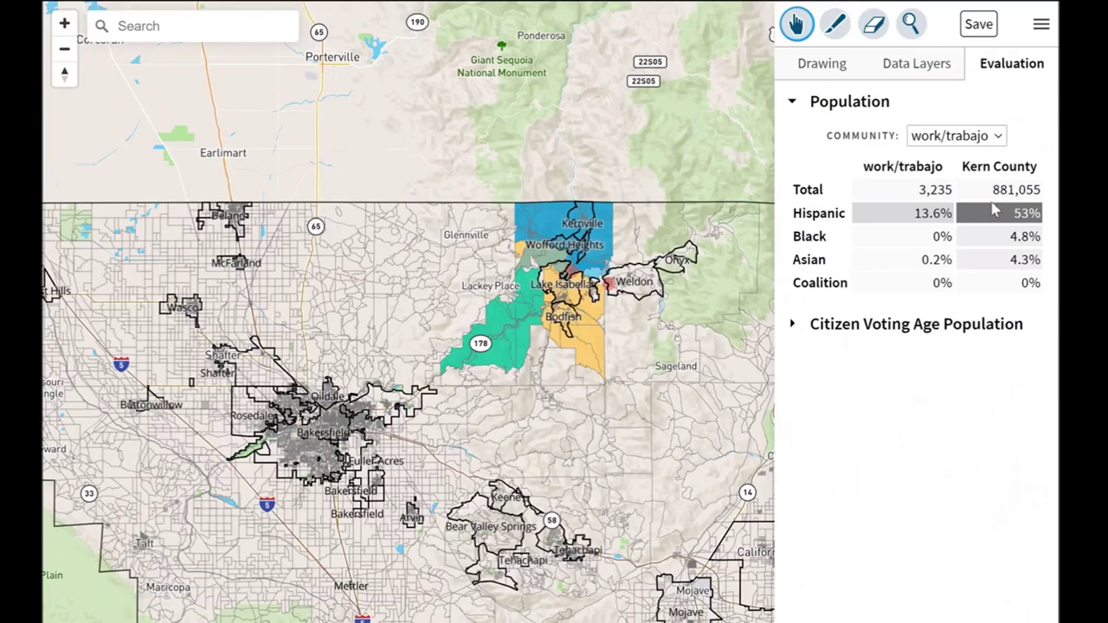
{"action": "left_click", "coordinate": [924, 69]}
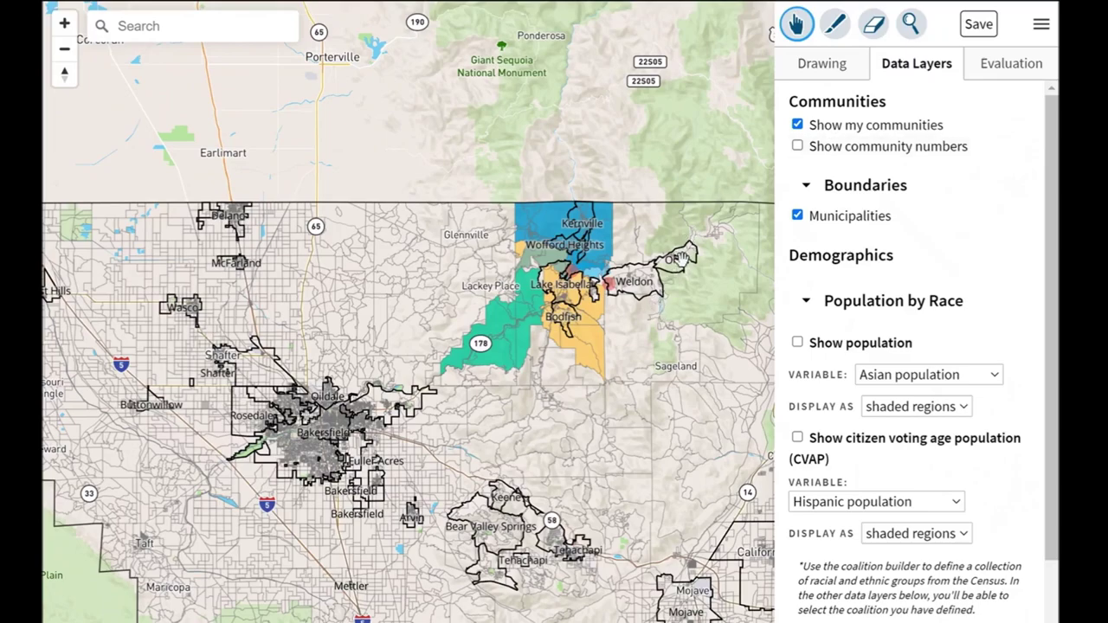
Save the plan as a Work in Progress and close the saved-plan confirmation
{"action": "left_click", "coordinate": [979, 25]}
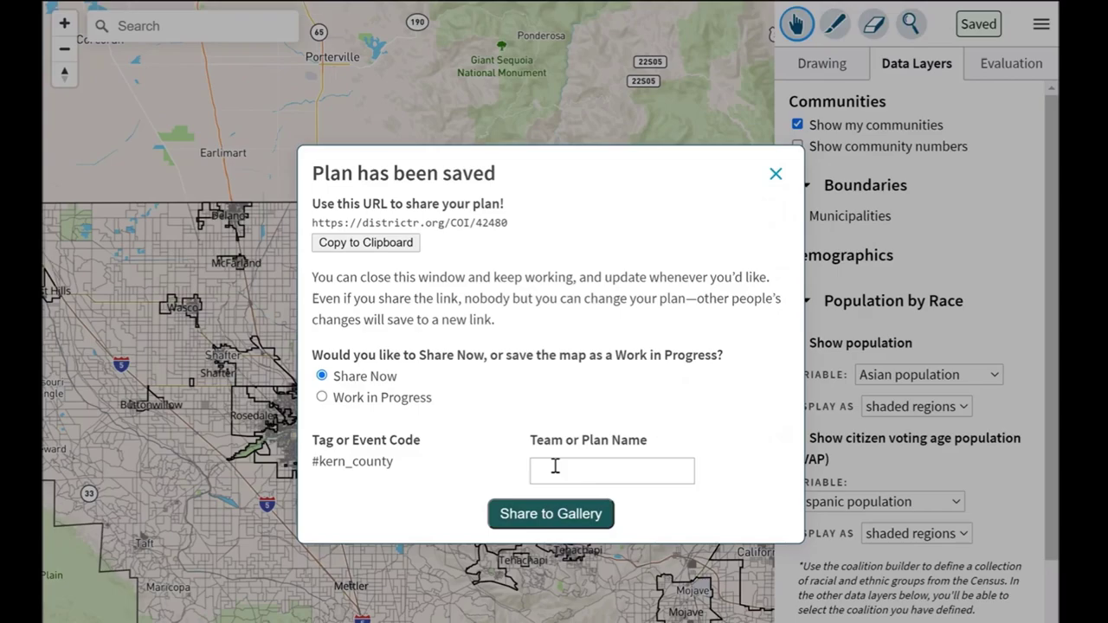
{"action": "left_click", "coordinate": [321, 398]}
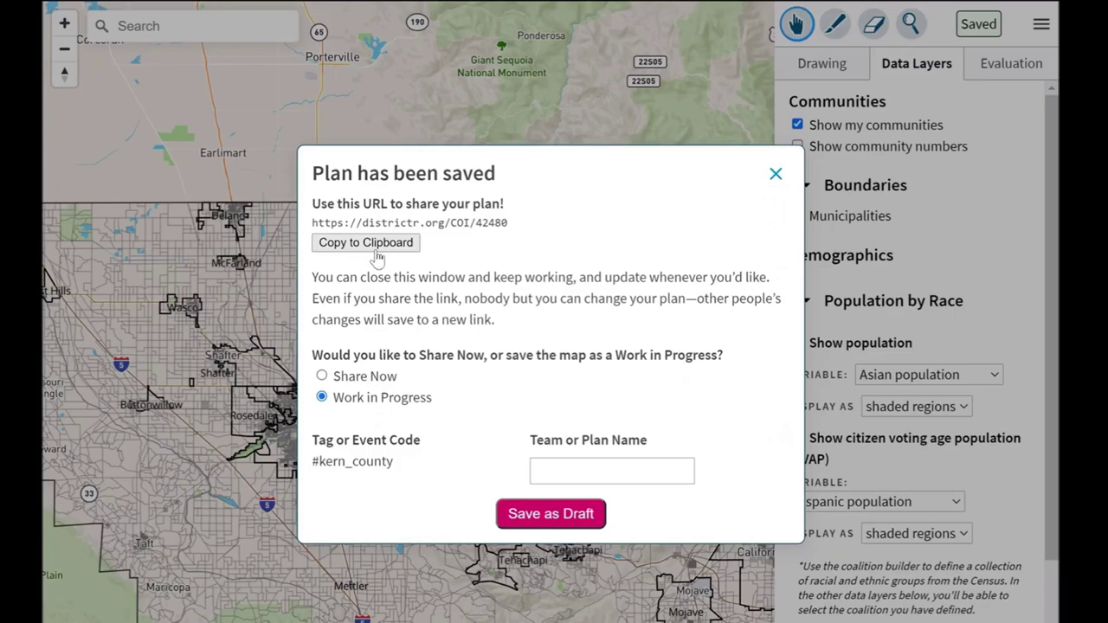
{"action": "left_click", "coordinate": [775, 173]}
{"action": "left_click", "coordinate": [1039, 26]}
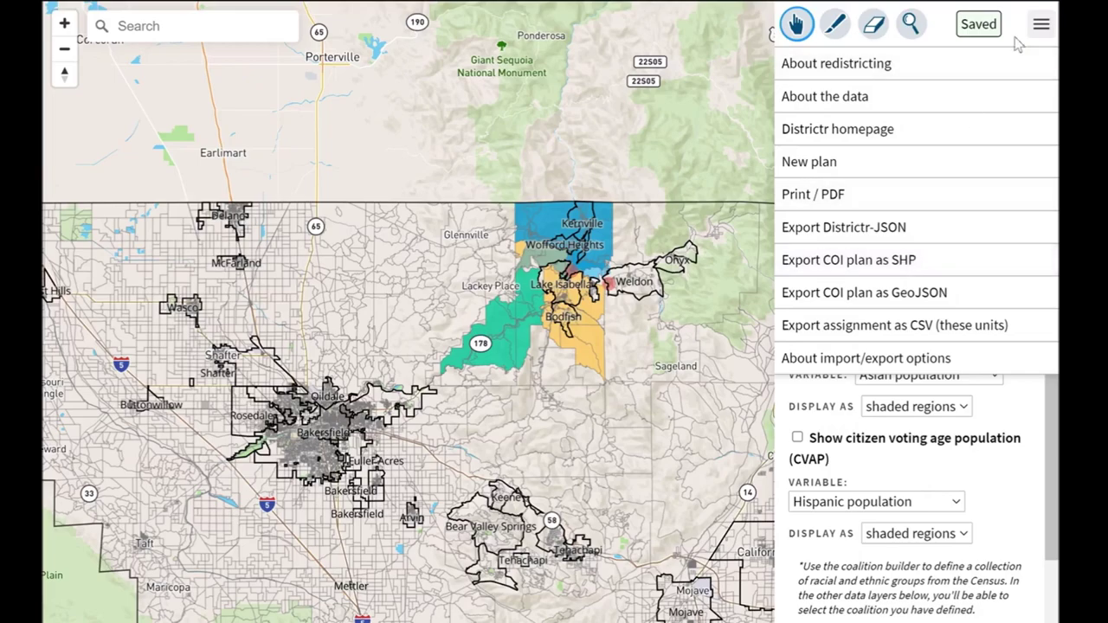
{"action": "left_click", "coordinate": [1041, 26]}
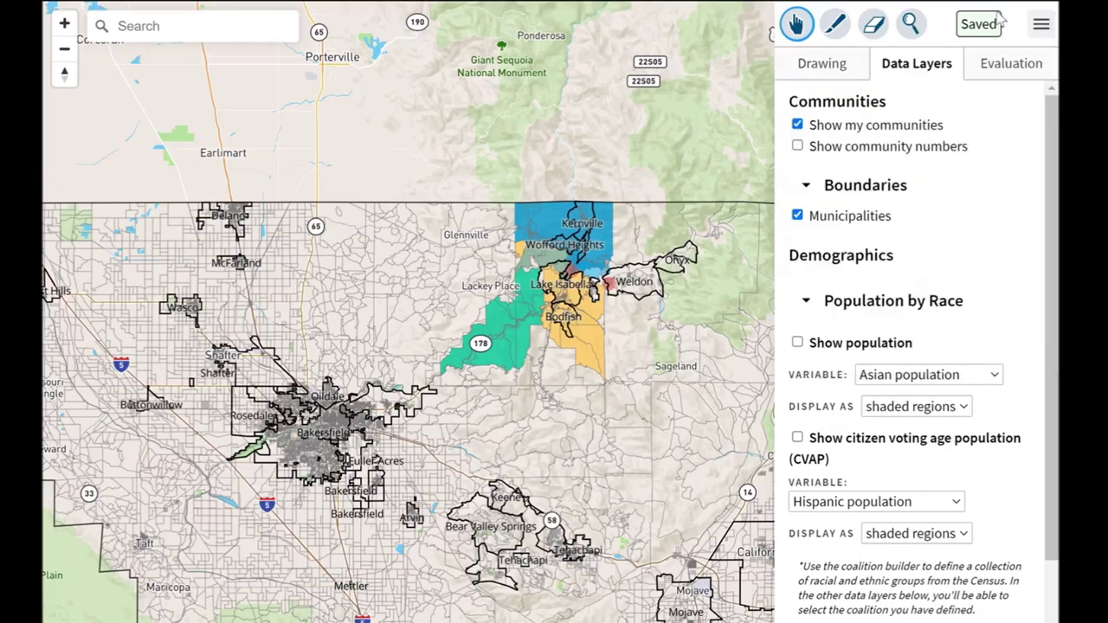